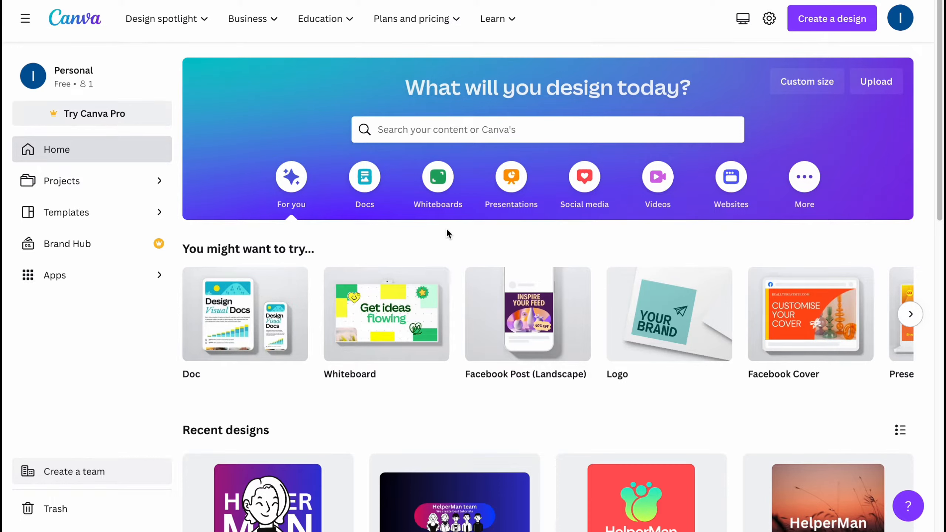
# Step: Search the template library for "newspaper" using the recent search
pyautogui.scroll(-1, 441, 172)
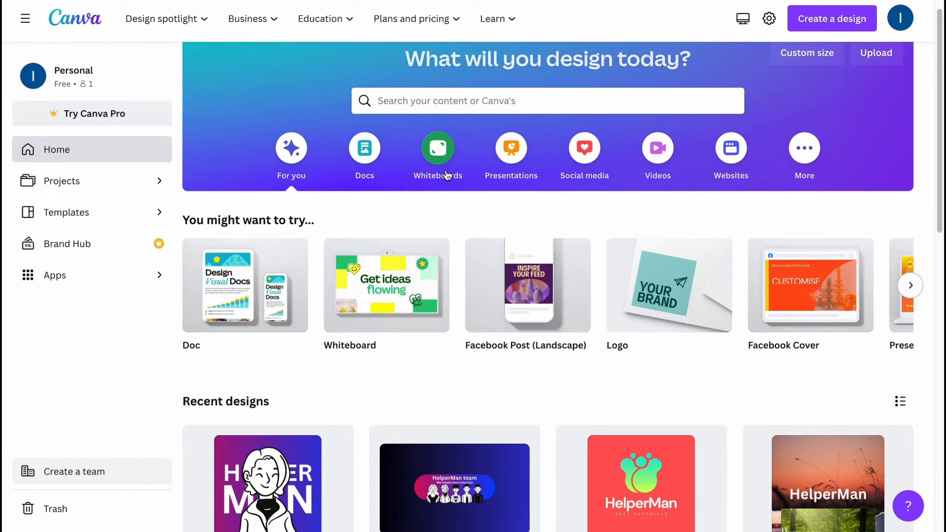
pyautogui.scroll(1, 442, 164)
pyautogui.click(400, 131)
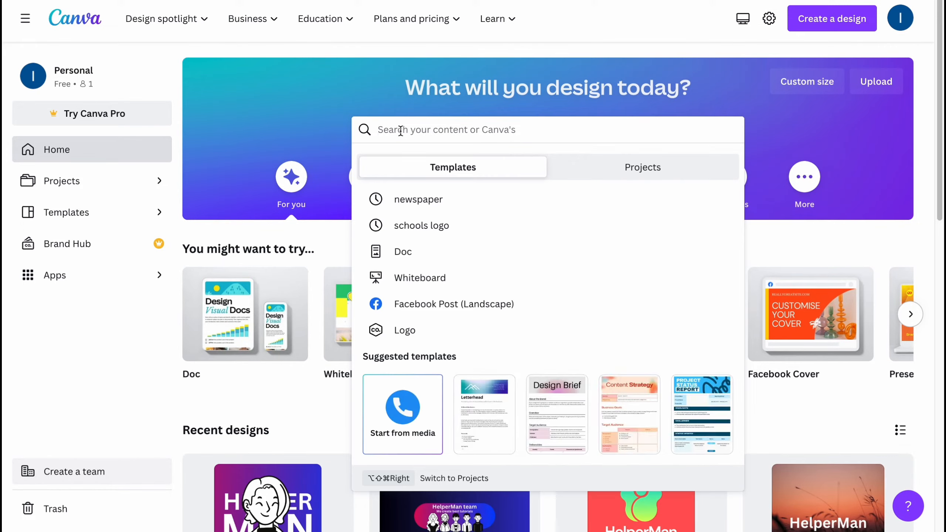
pyautogui.click(419, 199)
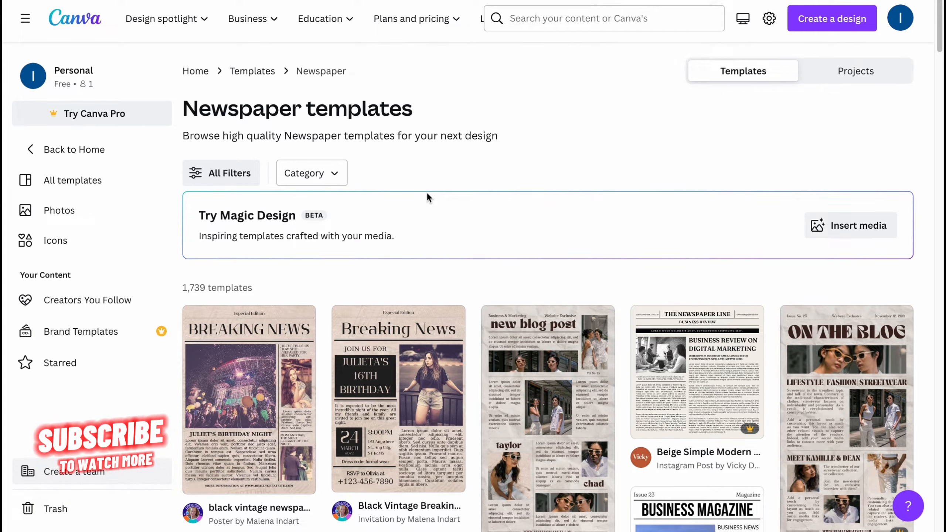
# Step: Browse the newspaper template results to compare the available layouts and find a suitable design
pyautogui.scroll(-6, 429, 194)
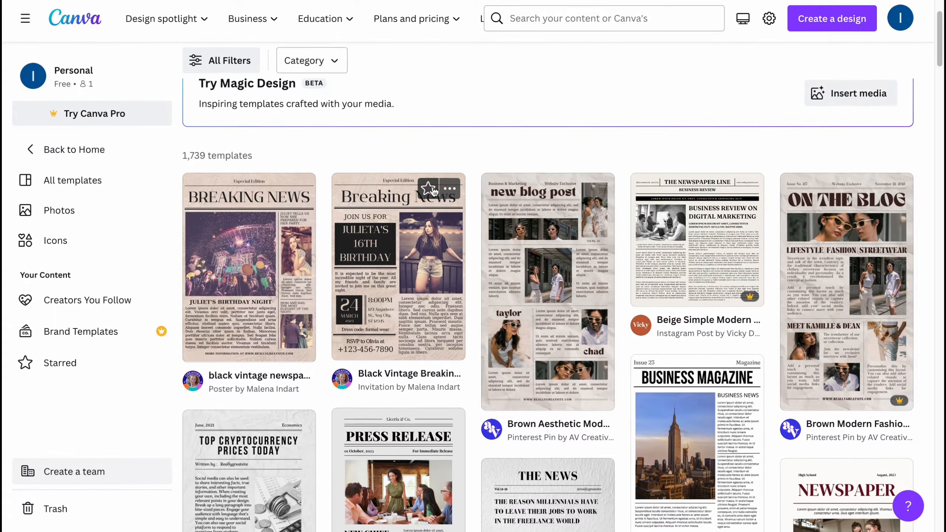
pyautogui.scroll(-5, 432, 191)
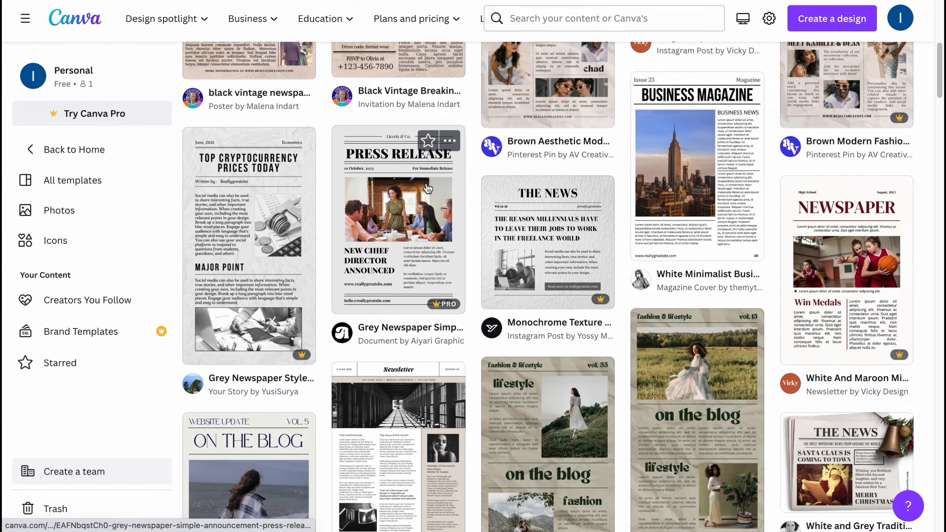
pyautogui.scroll(-1, 428, 189)
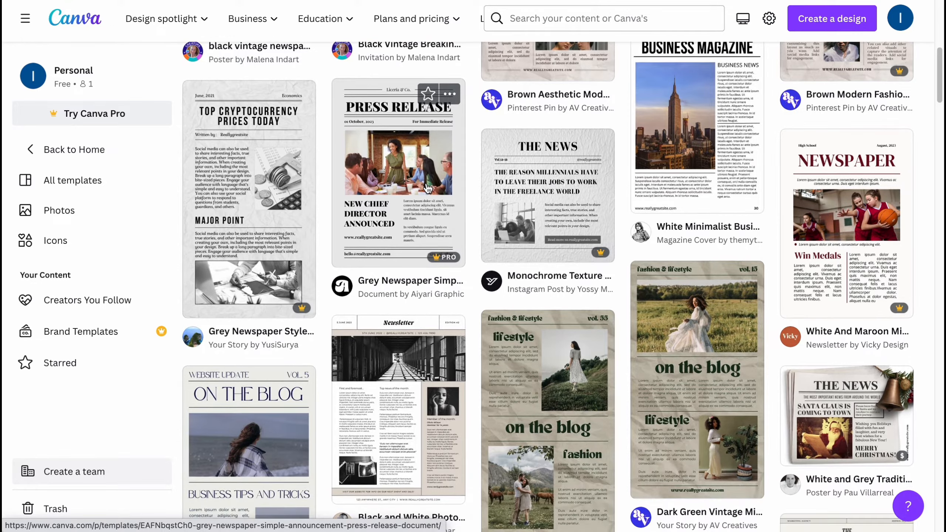
pyautogui.scroll(-4, 428, 188)
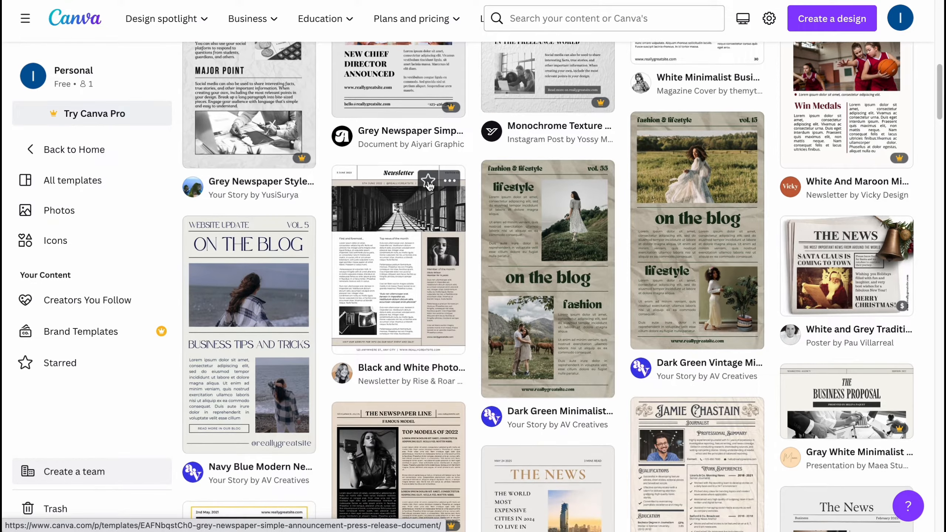
pyautogui.scroll(-8, 429, 182)
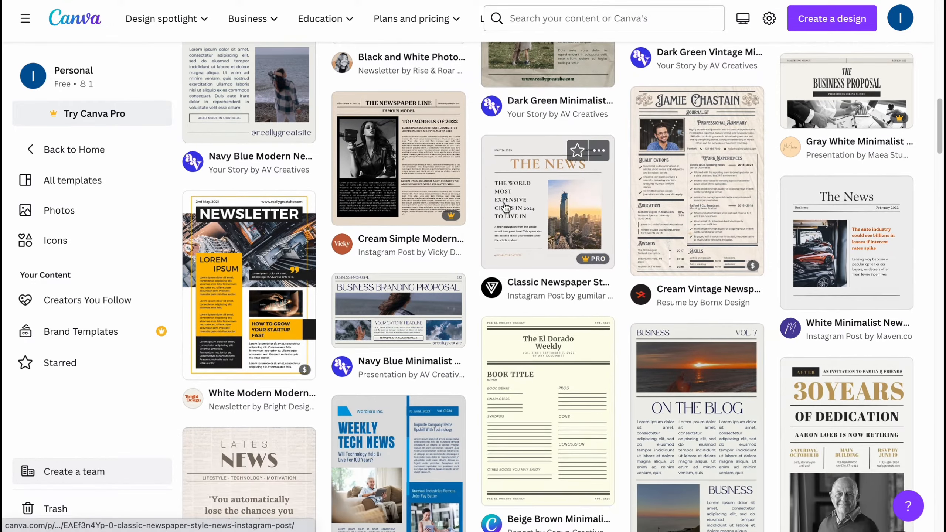
pyautogui.scroll(-6, 503, 206)
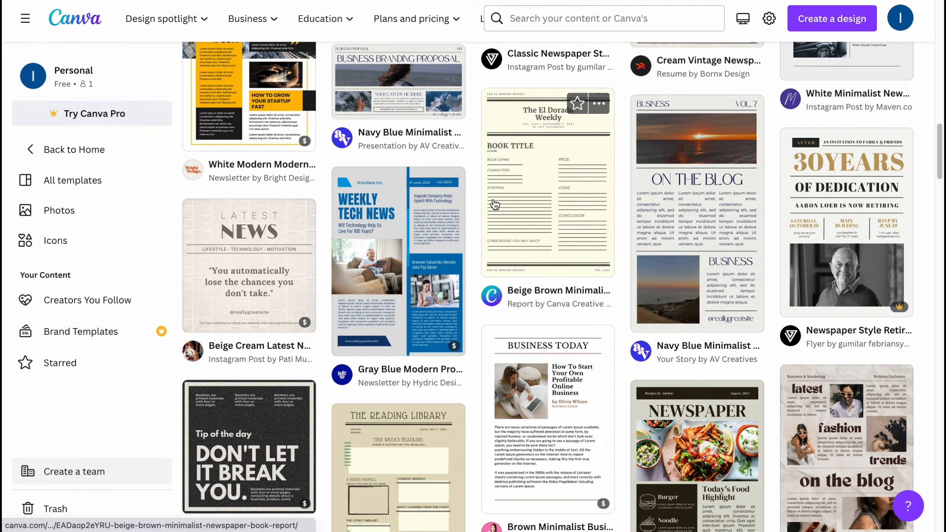
pyautogui.scroll(-4, 494, 202)
pyautogui.scroll(-1, 493, 202)
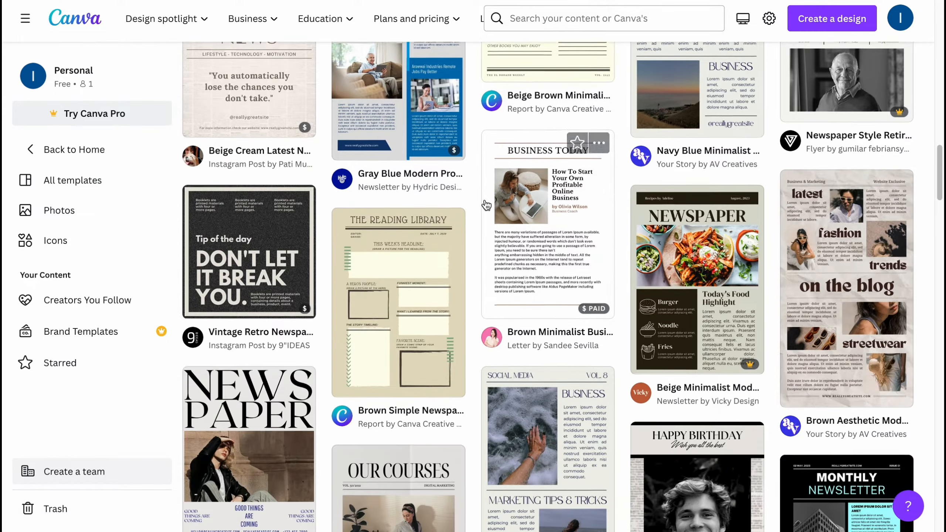
pyautogui.scroll(-5, 487, 205)
pyautogui.scroll(-1, 486, 203)
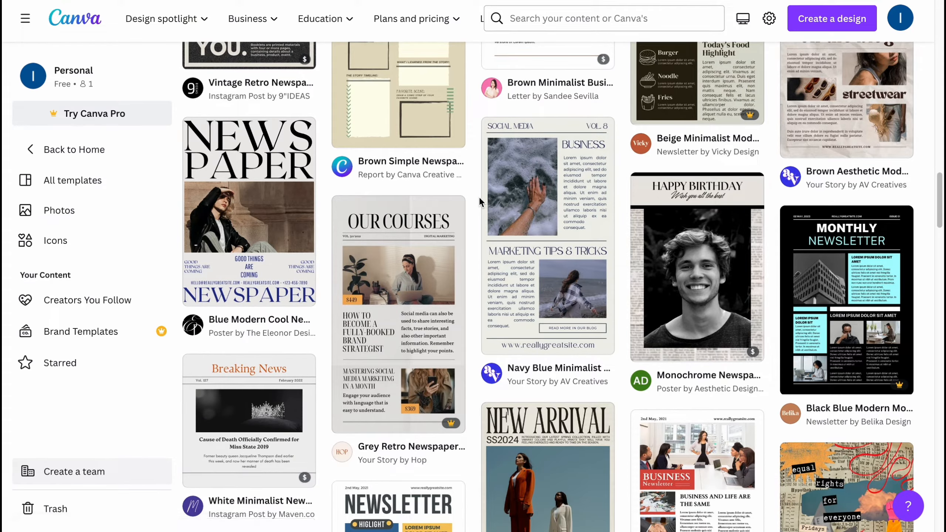
pyautogui.scroll(-2, 479, 197)
pyautogui.scroll(-3, 479, 197)
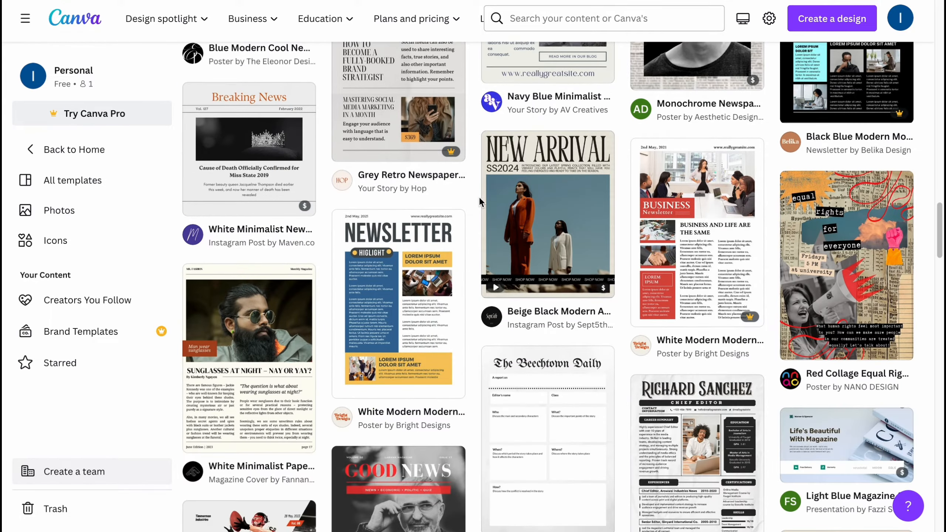
pyautogui.scroll(-3, 479, 196)
pyautogui.scroll(2, 479, 196)
pyautogui.scroll(-3, 479, 196)
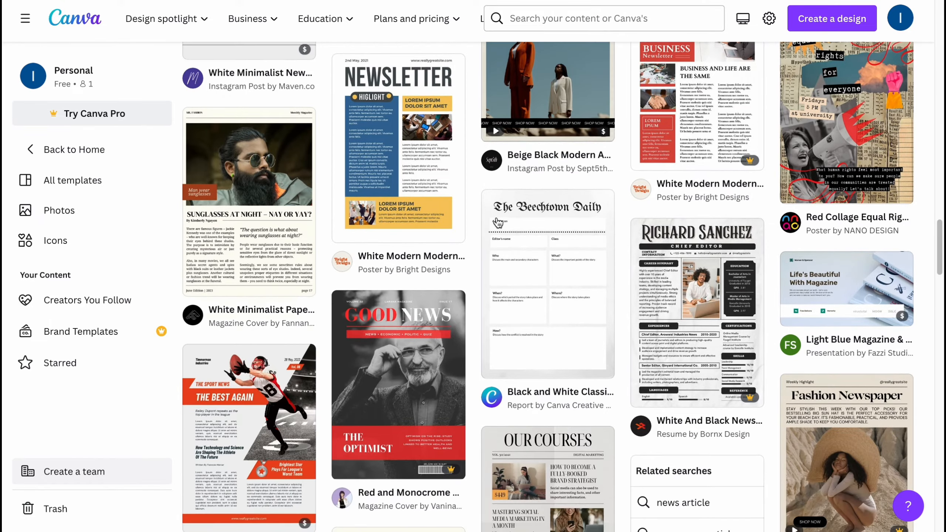
pyautogui.scroll(-3, 498, 222)
pyautogui.scroll(10, 513, 256)
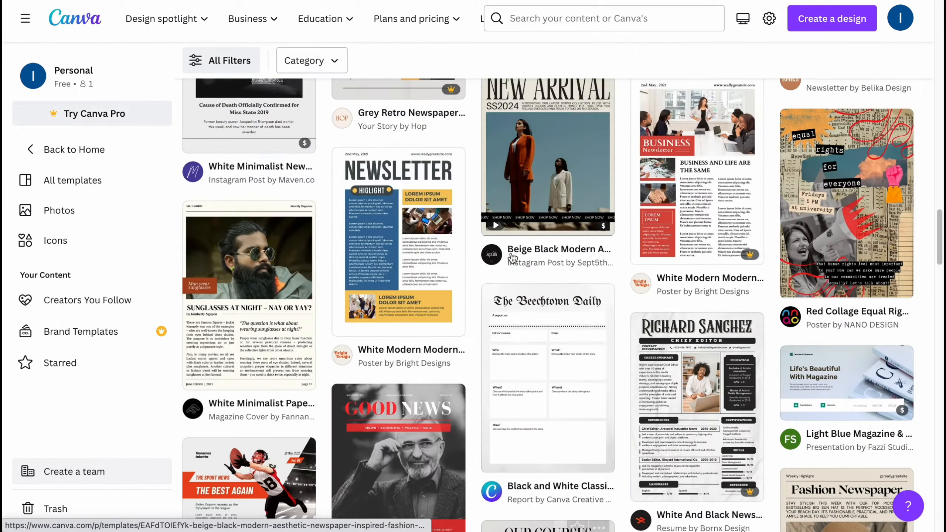
pyautogui.scroll(3, 513, 258)
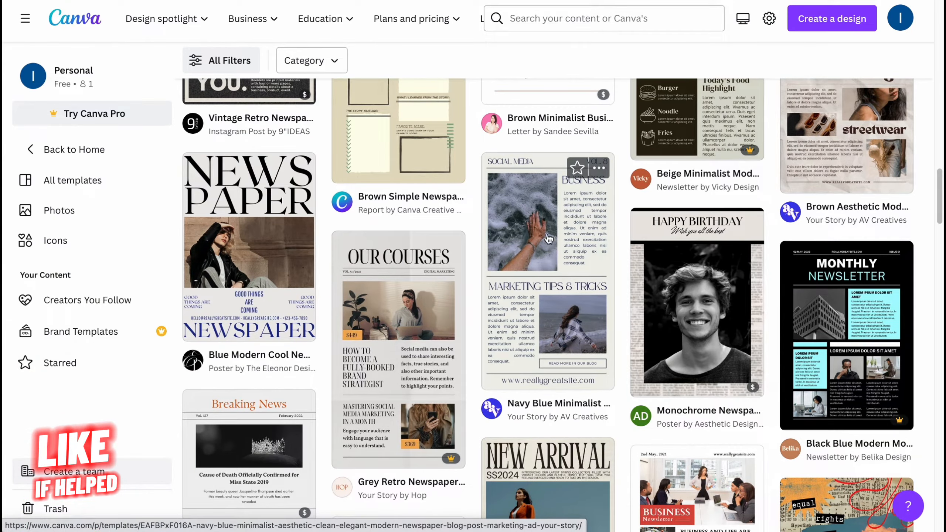
# Step: Preview the Navy Blue Minimalist Aesthetic newspaper story template and open it for customizing
pyautogui.click(543, 271)
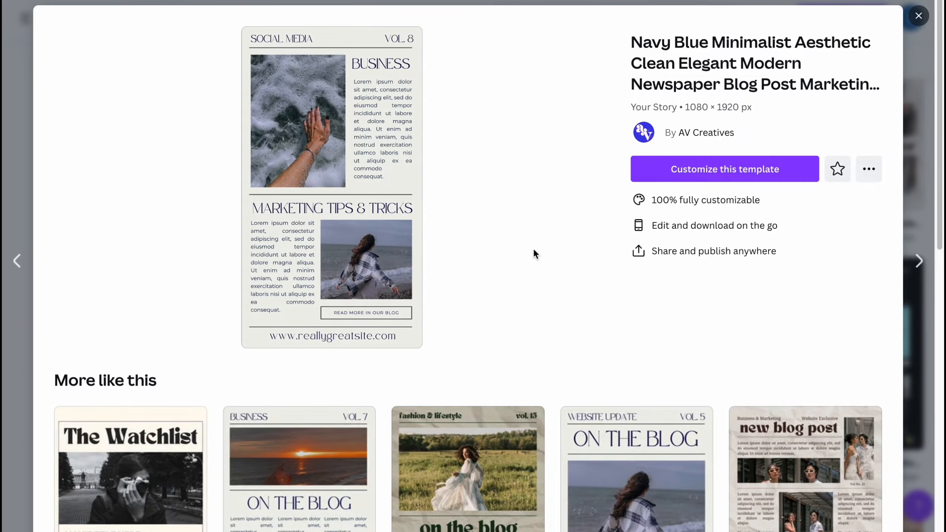
pyautogui.scroll(-4, 315, 192)
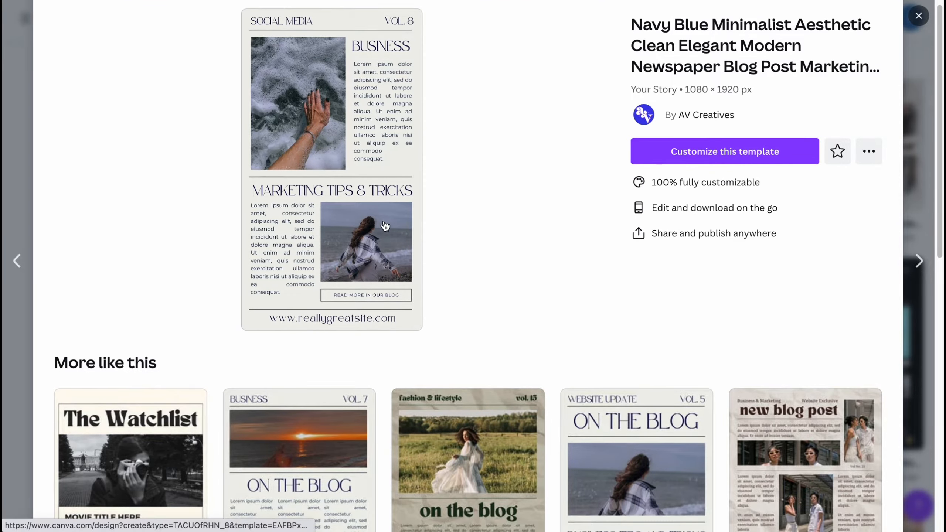
pyautogui.scroll(4, 639, 305)
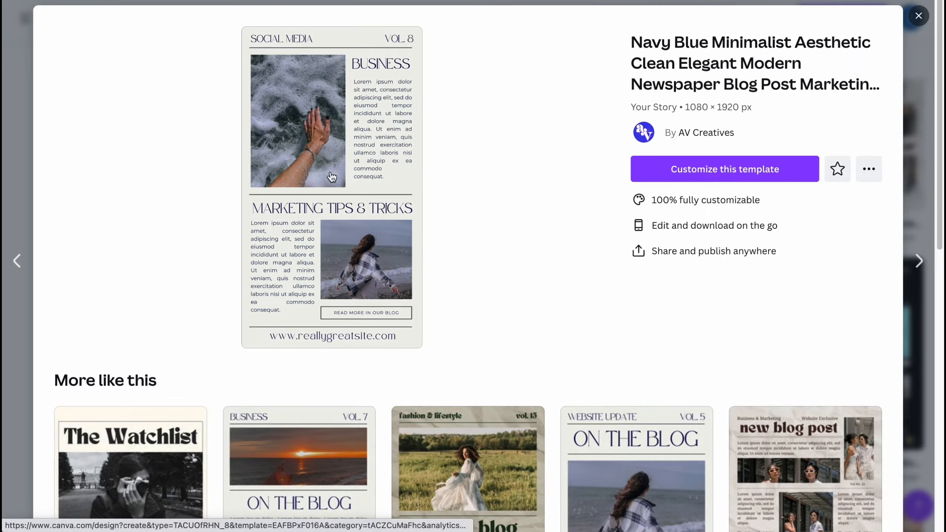
pyautogui.click(684, 178)
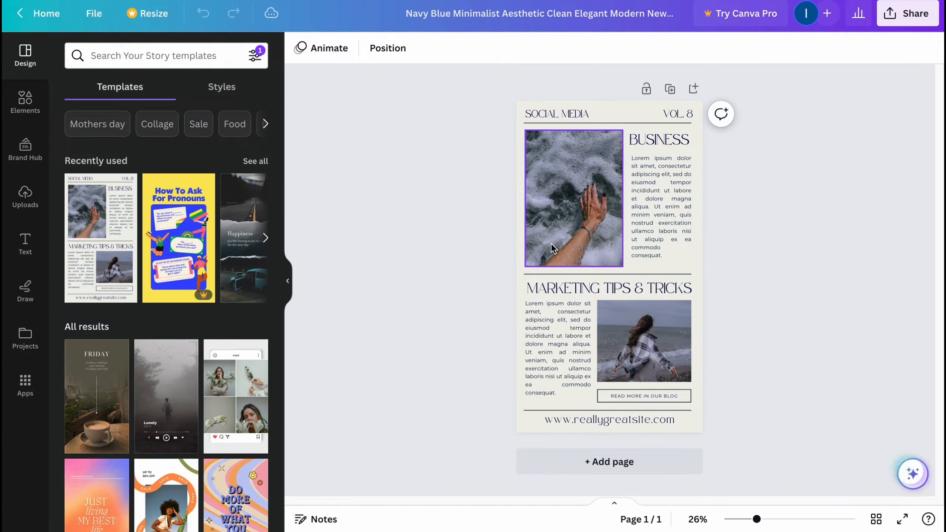
# Step: Look over the newspaper layout and add a blank page after the first one
pyautogui.keyDown('ctrl'); pyautogui.scroll(5, 637, 218); pyautogui.keyUp('ctrl')
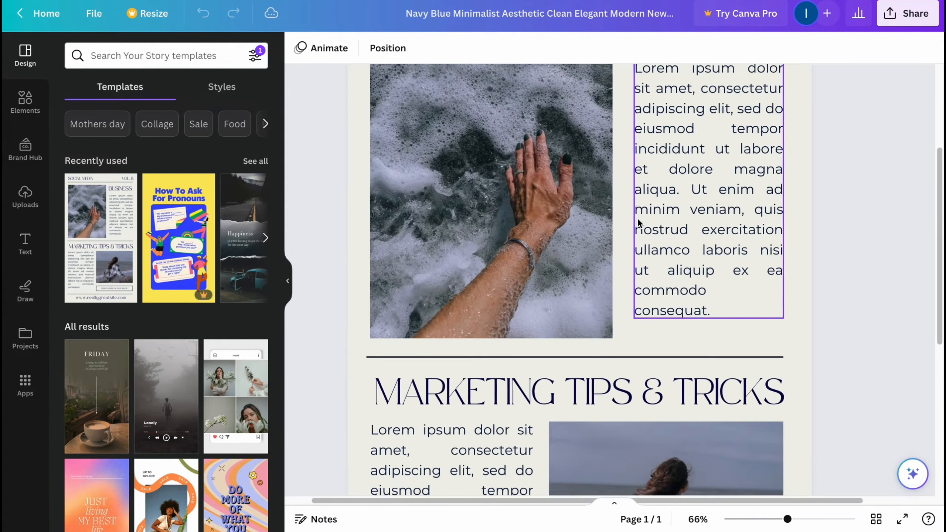
pyautogui.scroll(3, 612, 181)
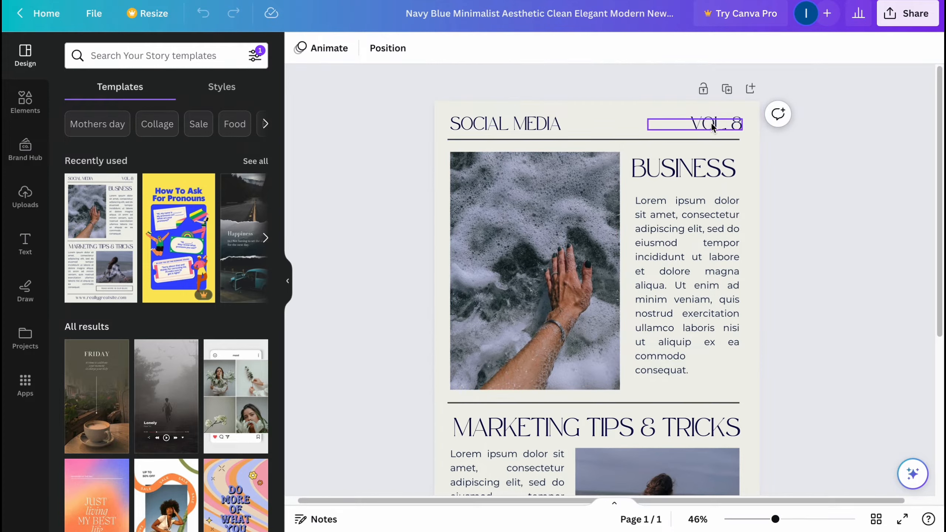
pyautogui.scroll(-5, 665, 260)
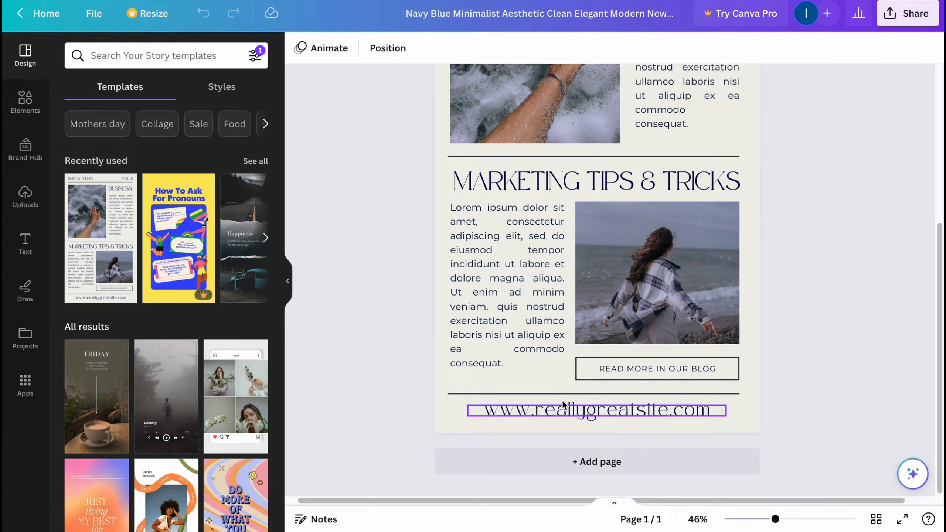
pyautogui.click(588, 461)
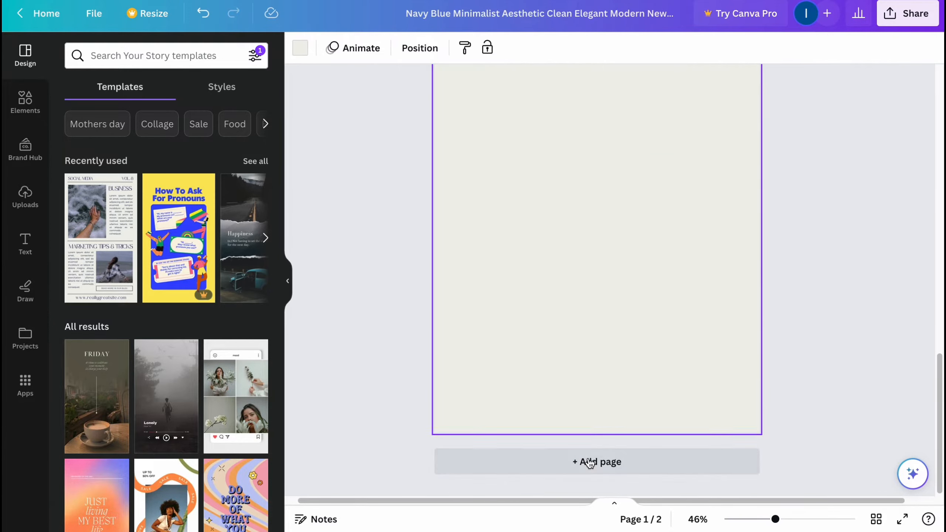
# Step: Delete the blank second page from the design
pyautogui.scroll(5, 573, 342)
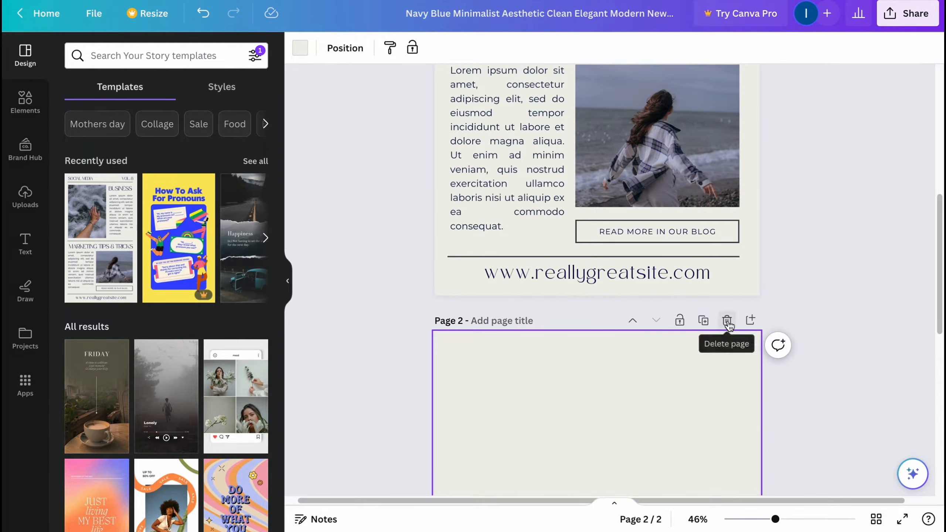
pyautogui.scroll(7, 554, 232)
pyautogui.scroll(-7, 550, 290)
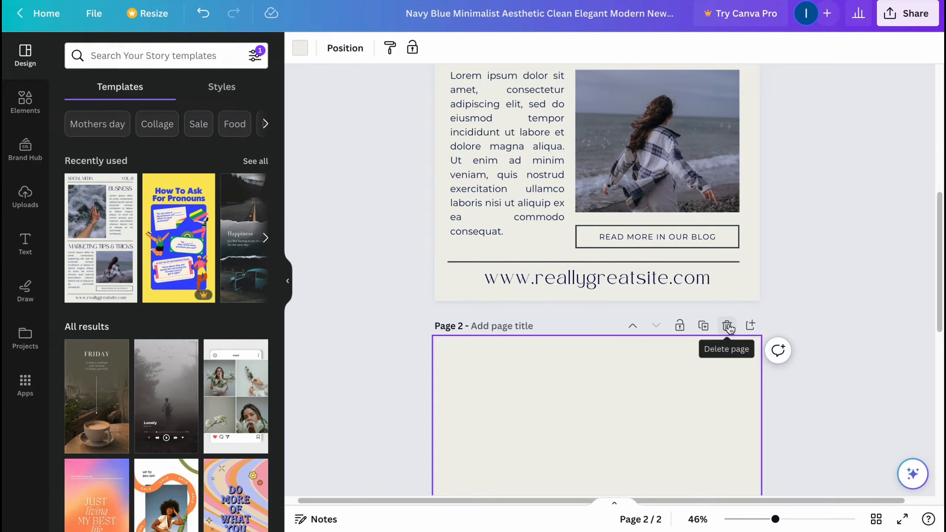
pyautogui.click(727, 326)
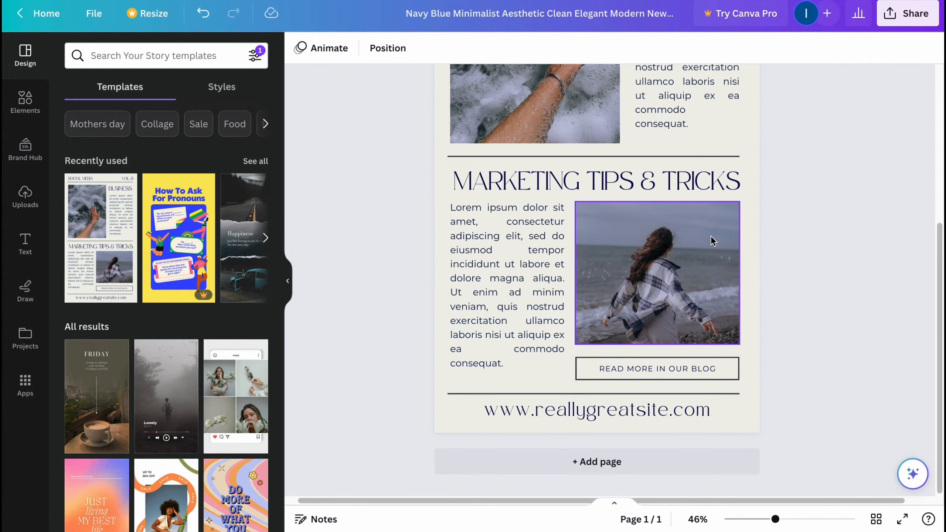
# Step: Show the design styles and apply the recently used Archivo and Open Sans style to the newspaper page
pyautogui.scroll(2, 666, 207)
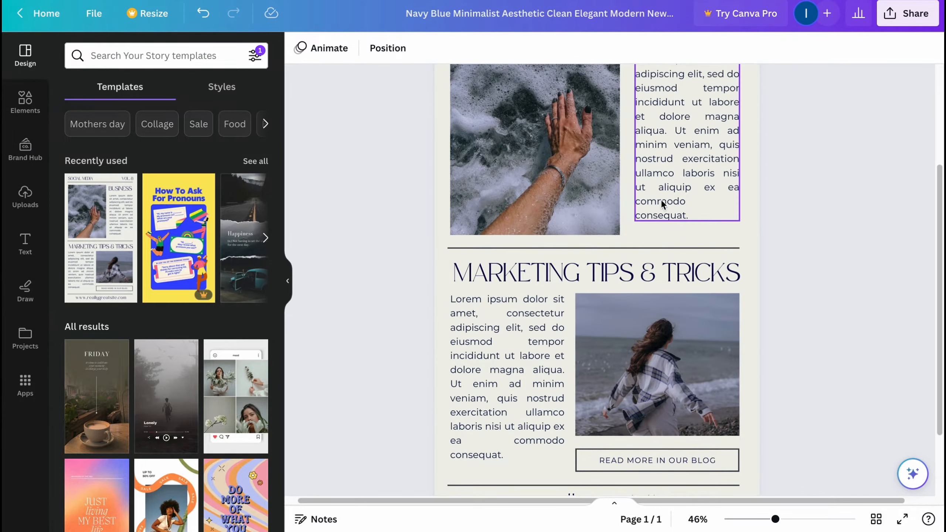
pyautogui.scroll(4, 526, 239)
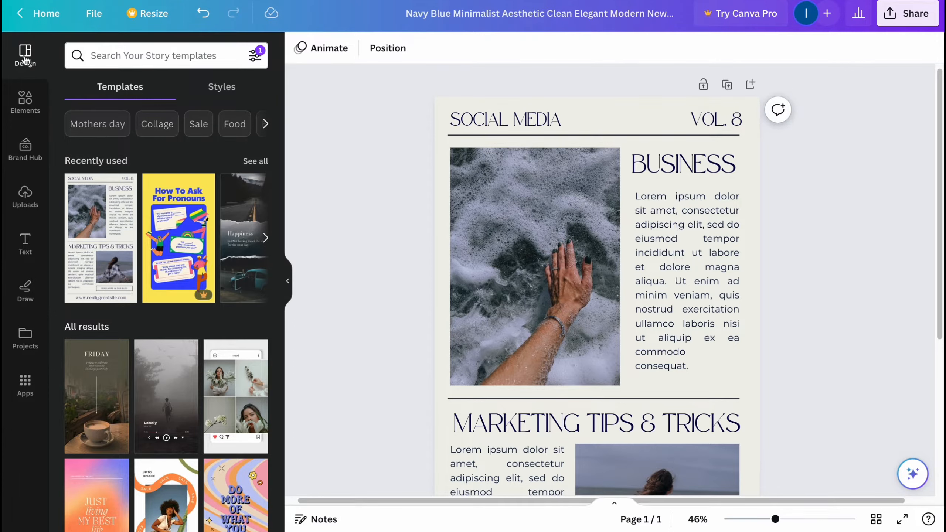
pyautogui.scroll(-3, 152, 236)
pyautogui.scroll(-5, 153, 236)
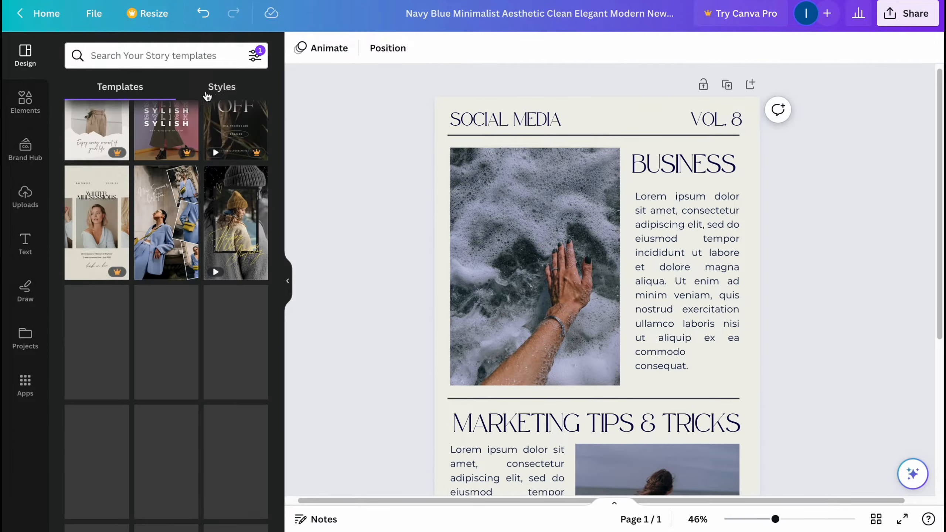
pyautogui.click(221, 88)
pyautogui.click(115, 283)
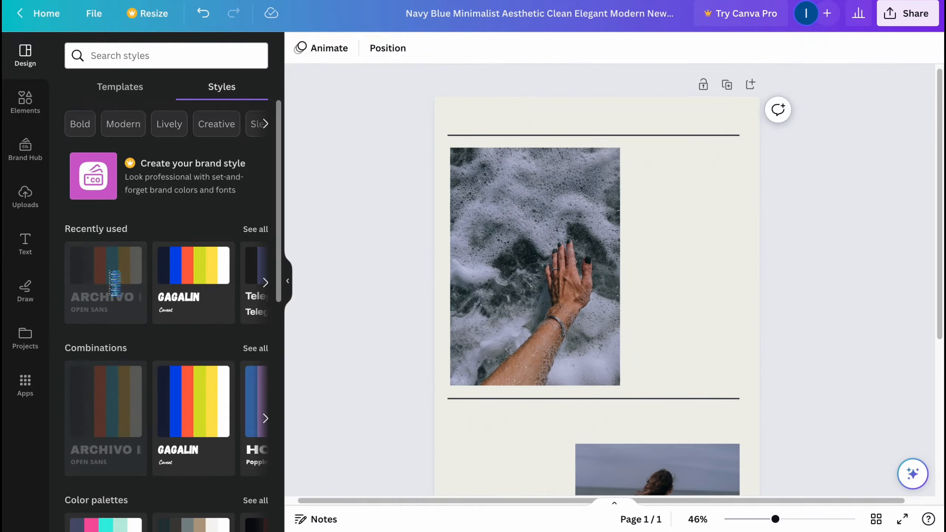
# Step: Apply the recently used Gagalin and Caveat style to the page and shuffle its colours from the style combinations
pyautogui.click(207, 280)
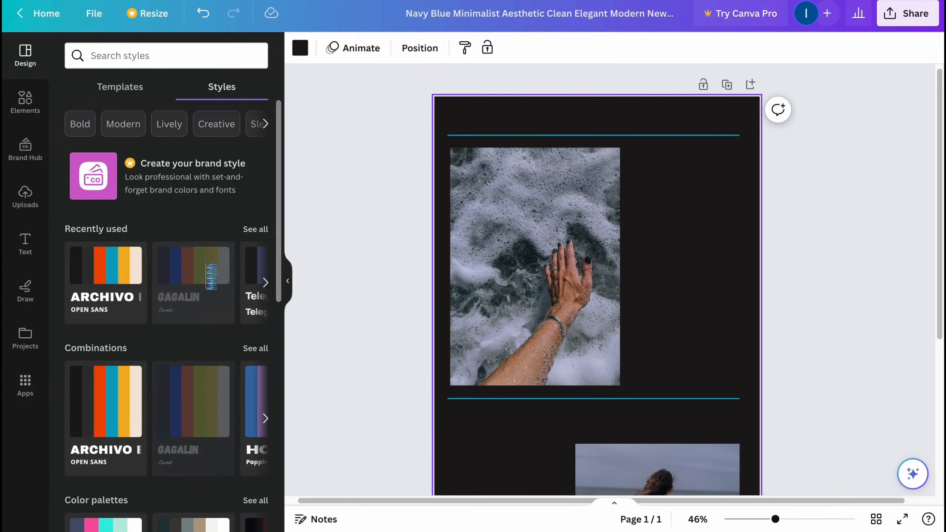
pyautogui.scroll(-3, 188, 299)
pyautogui.click(172, 284)
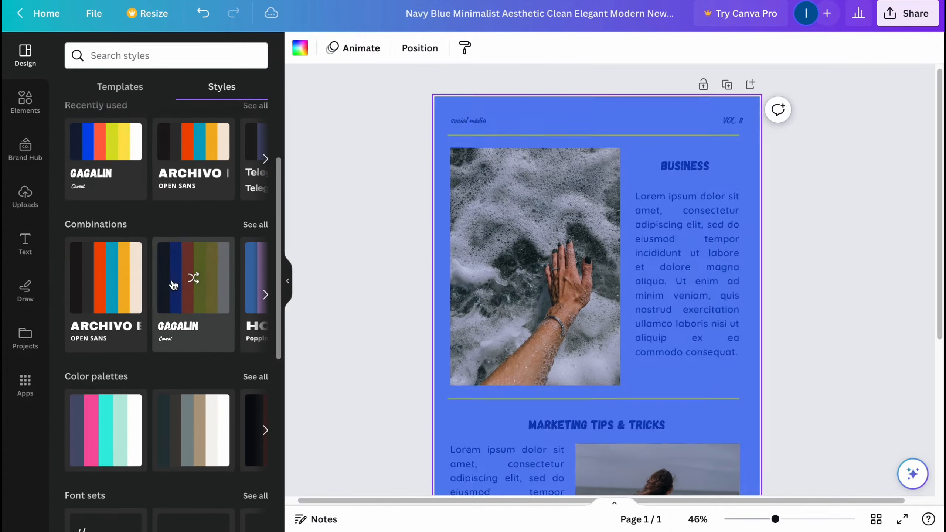
# Step: Apply the Glacial Indifference and HK Grotesk Light style combination to the newspaper page
pyautogui.click(265, 295)
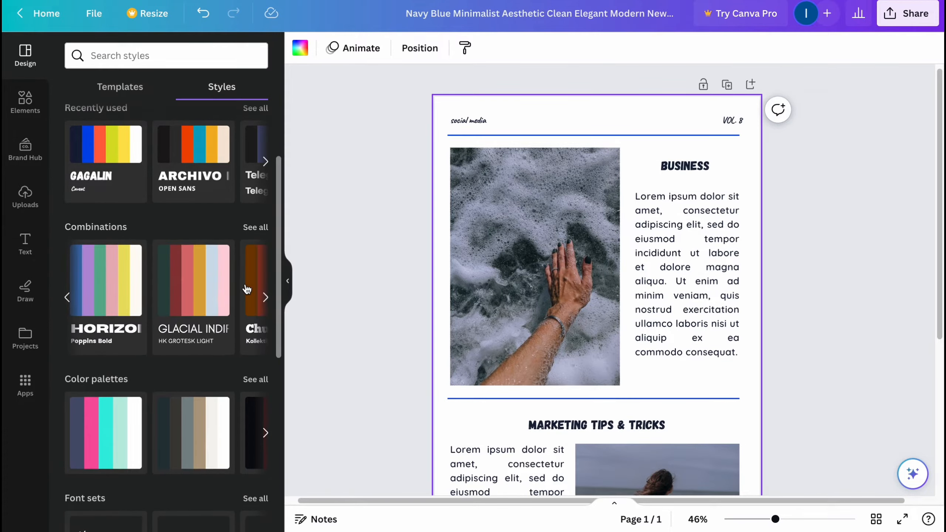
pyautogui.click(187, 294)
# Step: Reapply the recently used Gagalin and Caveat style to the page and return to the earlier style combinations
pyautogui.scroll(1, 188, 298)
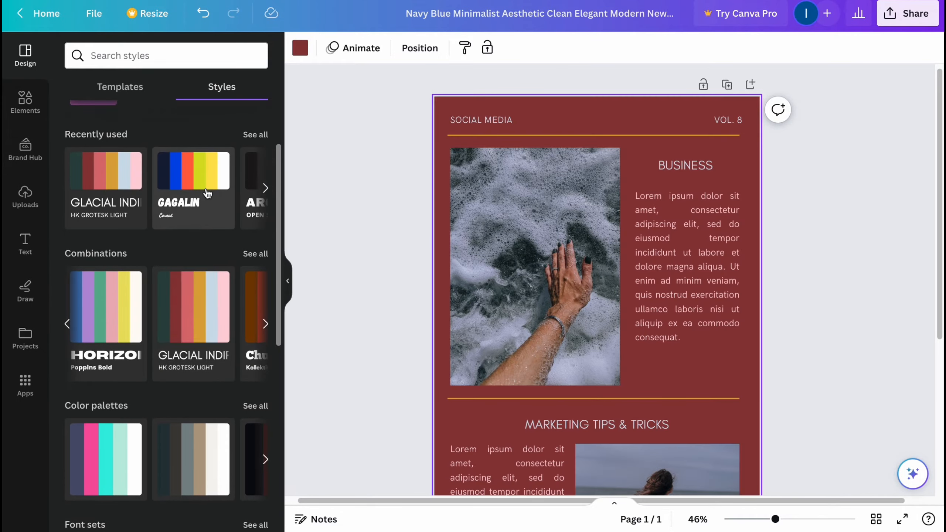
pyautogui.click(194, 176)
pyautogui.click(67, 324)
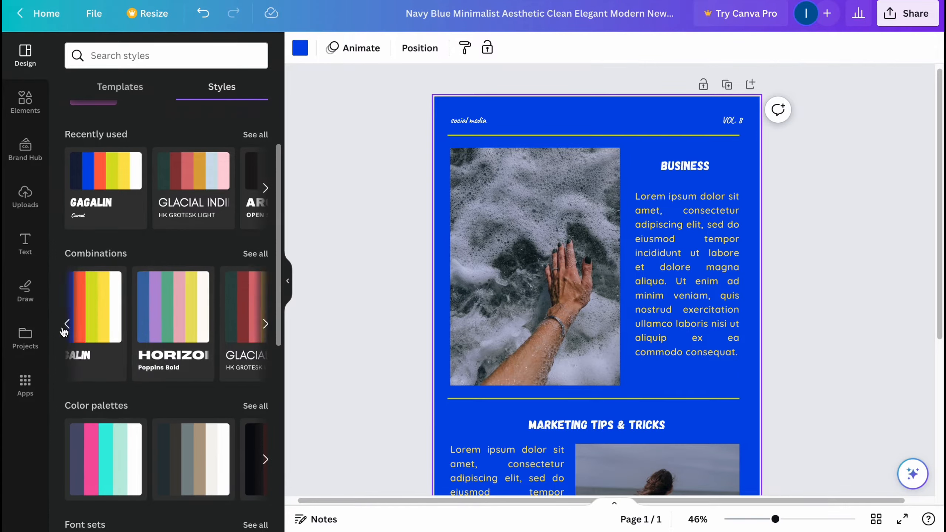
# Step: Apply the Archivo Black and Open Sans style combination to the newspaper page
pyautogui.click(69, 330)
pyautogui.click(68, 332)
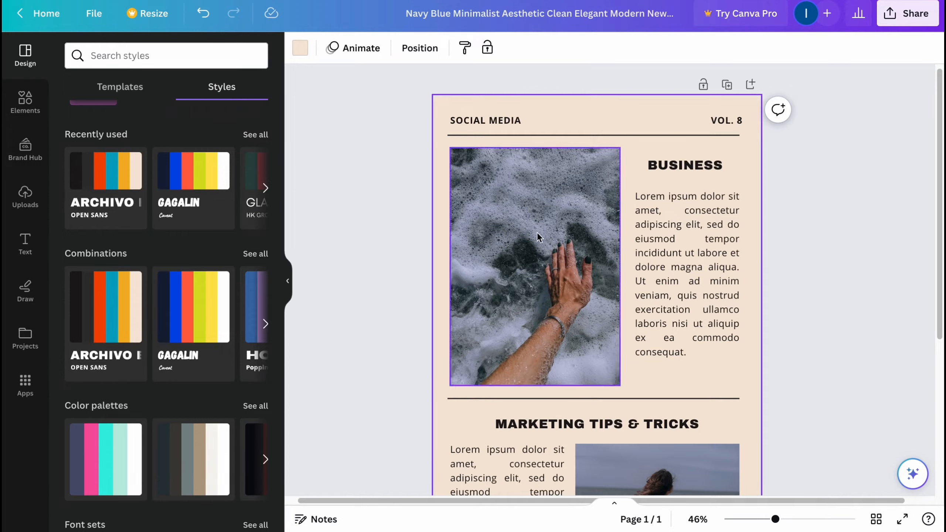
pyautogui.scroll(1, 164, 211)
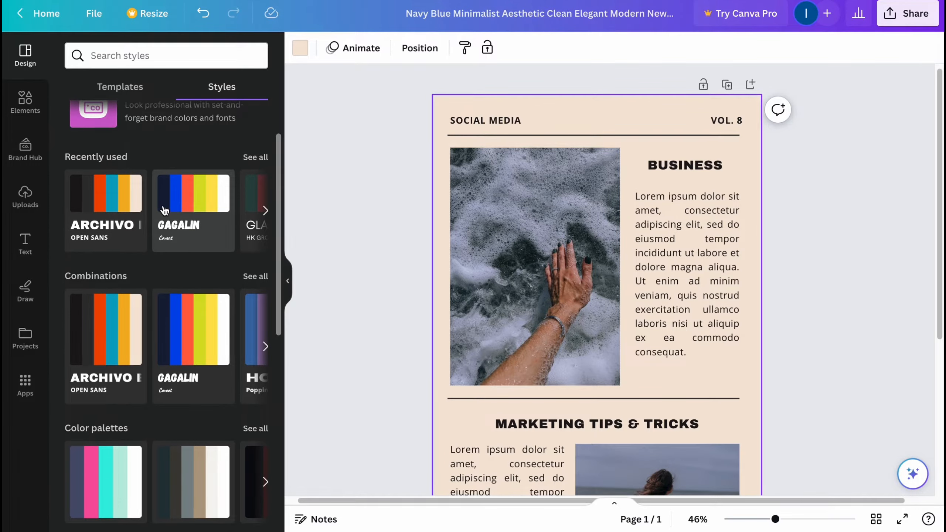
pyautogui.scroll(3, 164, 210)
# Step: Browse the elements library from shapes to frames, and look over the upload and text options
pyautogui.click(33, 104)
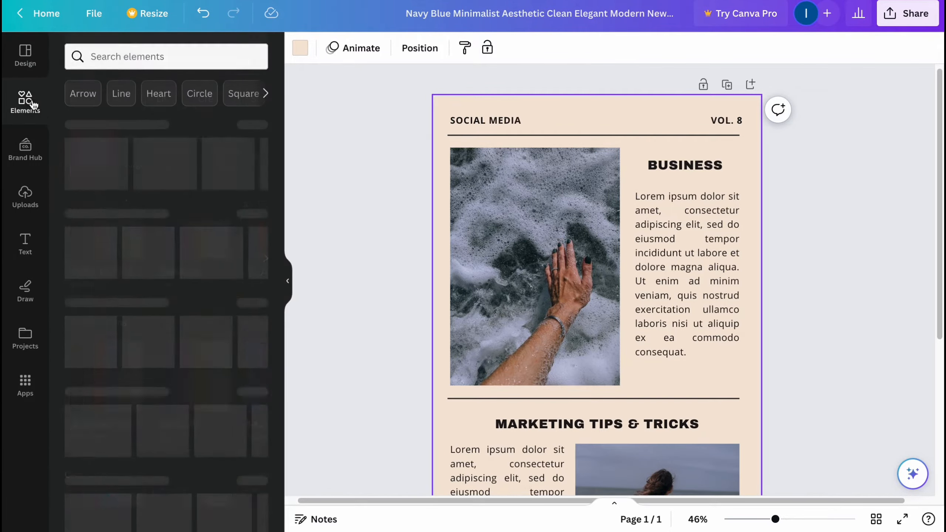
pyautogui.scroll(-1, 188, 222)
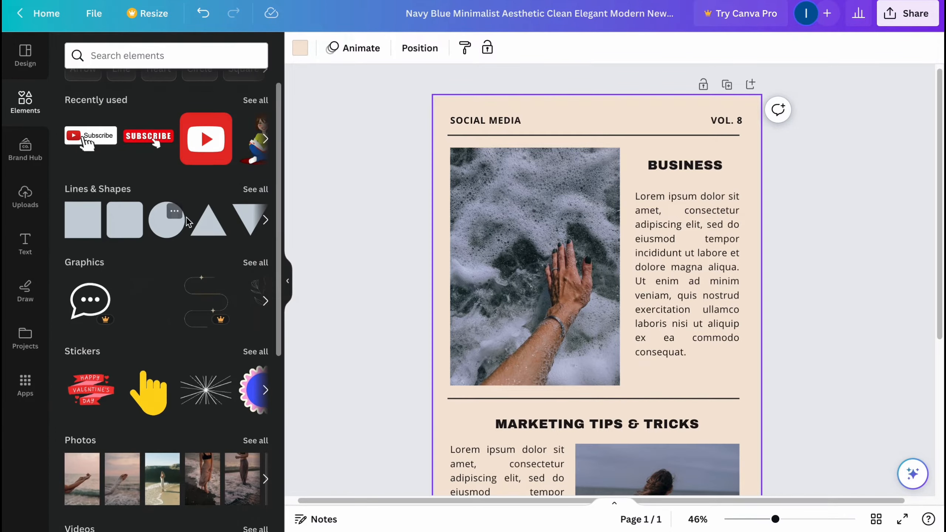
pyautogui.scroll(-5, 175, 313)
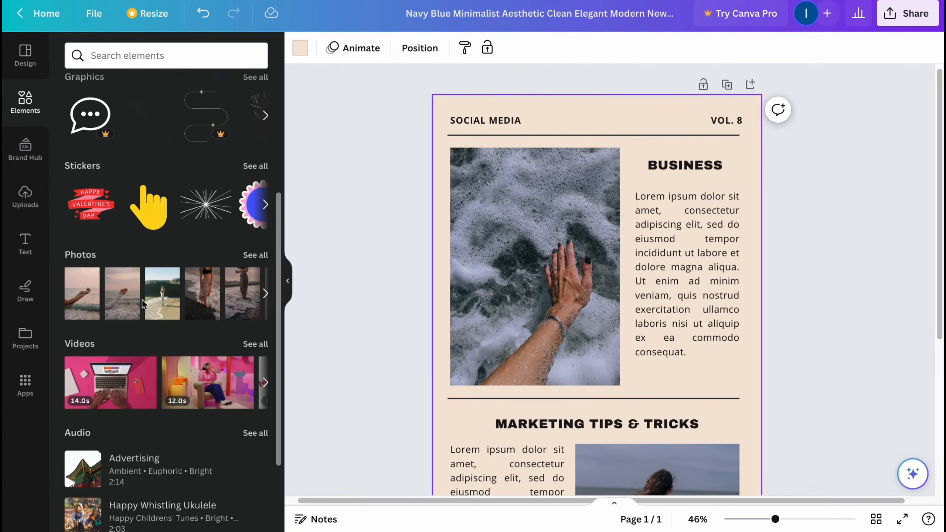
pyautogui.scroll(-3, 107, 329)
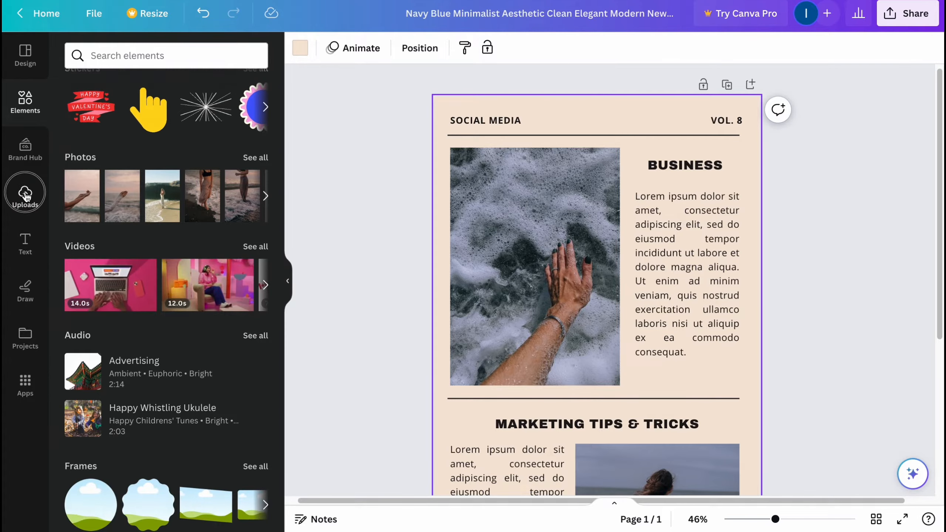
pyautogui.click(25, 196)
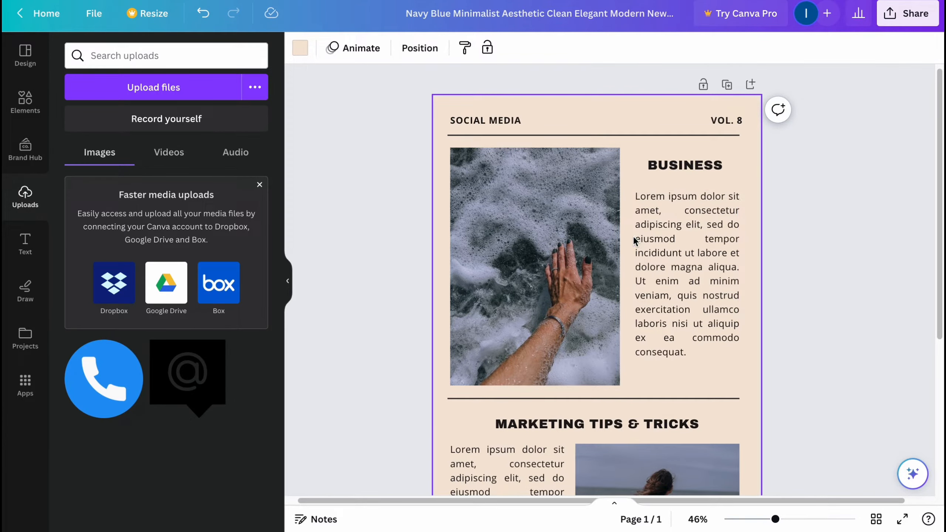
pyautogui.click(25, 261)
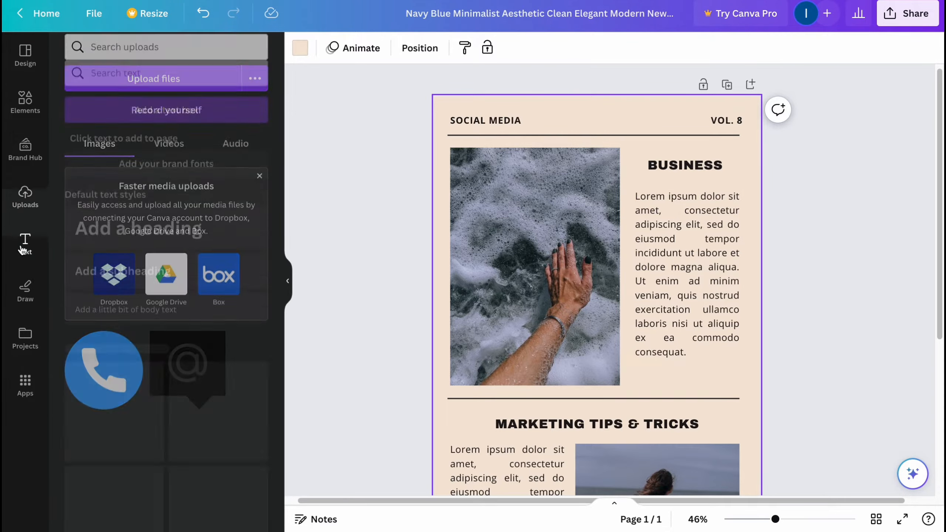
# Step: Try the eraser and a yellow highlighter stroke at the start of the Business article, and undo the stroke
pyautogui.click(26, 290)
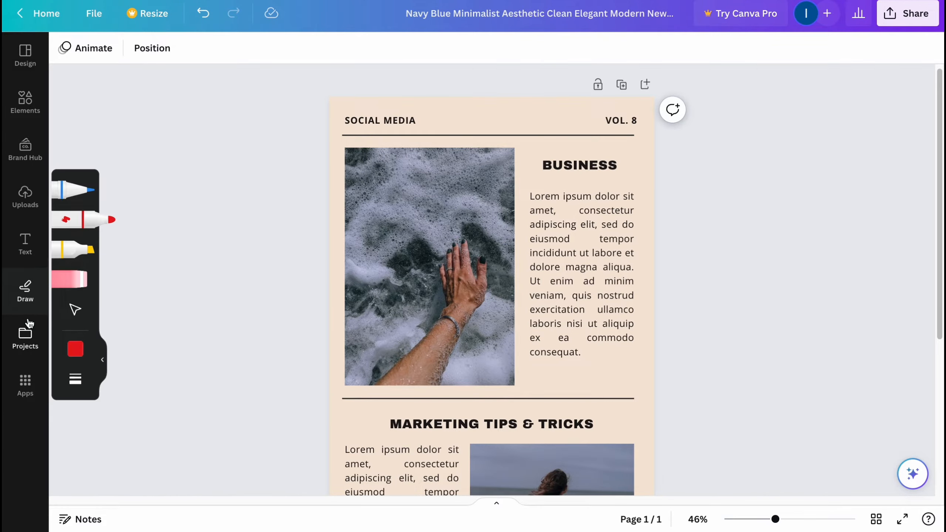
pyautogui.click(80, 280)
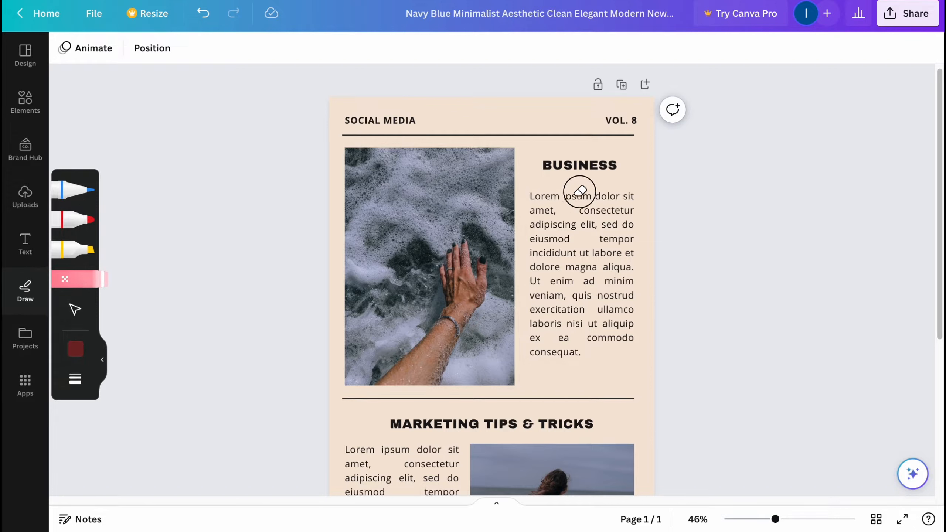
pyautogui.click(72, 250)
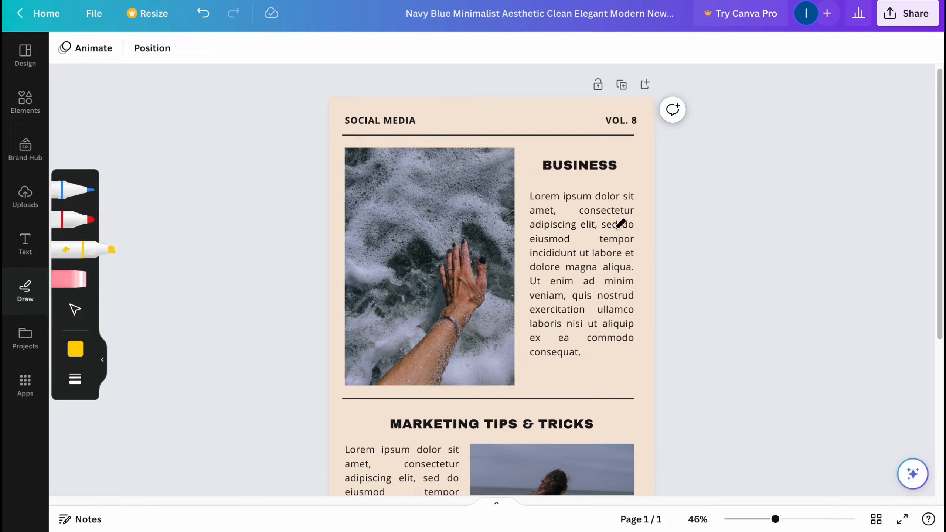
pyautogui.moveTo(529, 192)
pyautogui.mouseDown()
pyautogui.moveTo(621, 196)
pyautogui.moveTo(539, 191)
pyautogui.mouseUp()
pyautogui.hotkey('ctrl', 'z')
# Step: Show the saved projects and return to the elements library
pyautogui.click(25, 337)
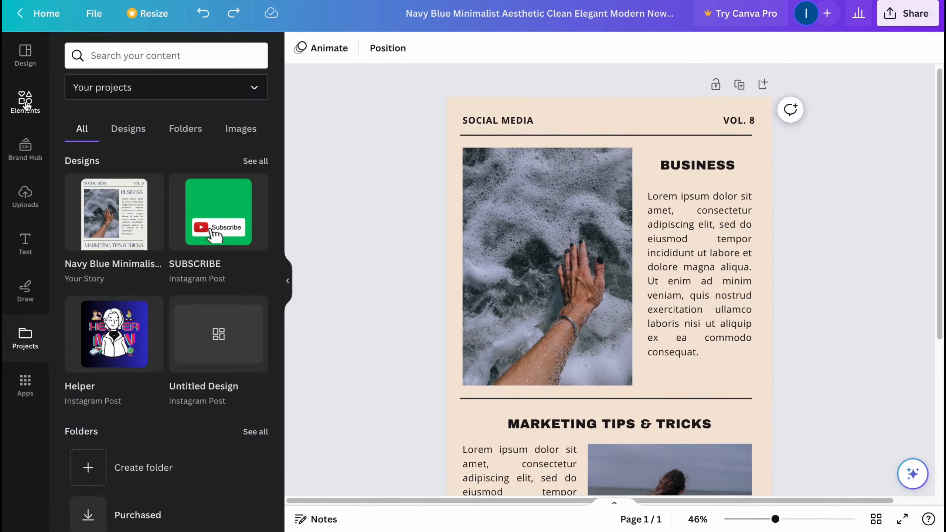
pyautogui.click(26, 100)
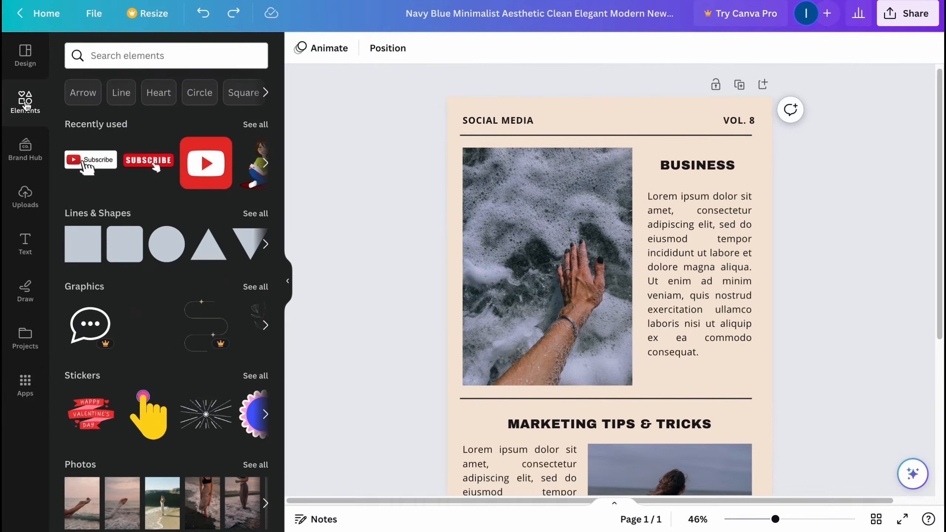
# Step: Change the volume label in the page header to "VOL. 1"
pyautogui.click(741, 124)
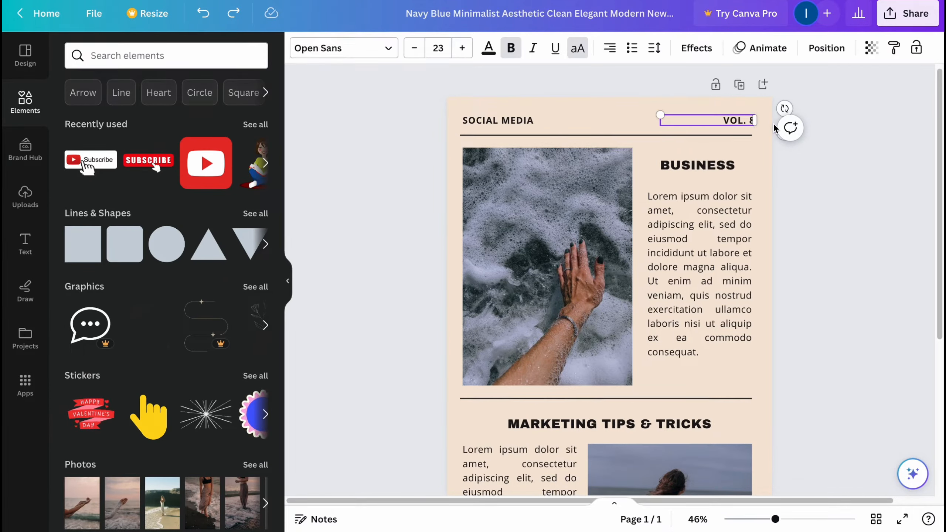
pyautogui.press('BackSpace')
pyautogui.write('1')
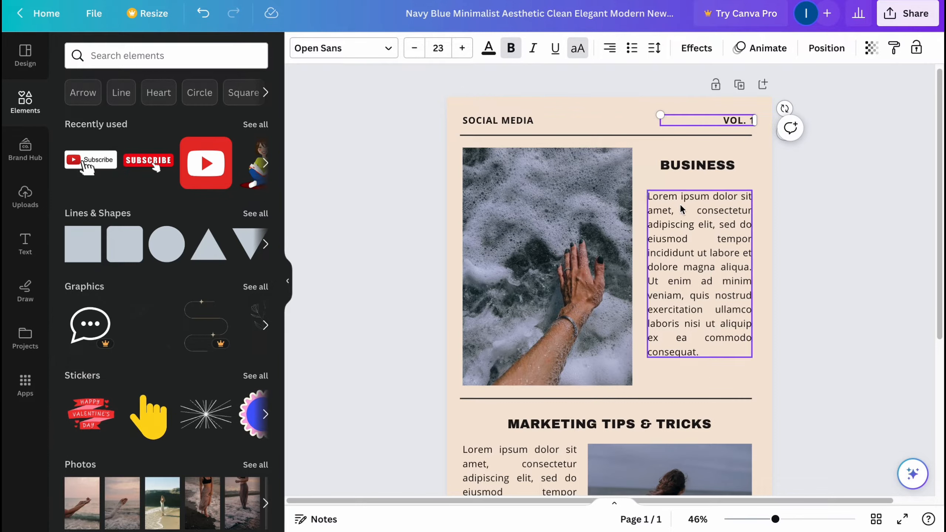
# Step: Replace the "SOCIAL MEDIA" header text with "HELPERMAN NEW"
pyautogui.doubleClick(505, 121)
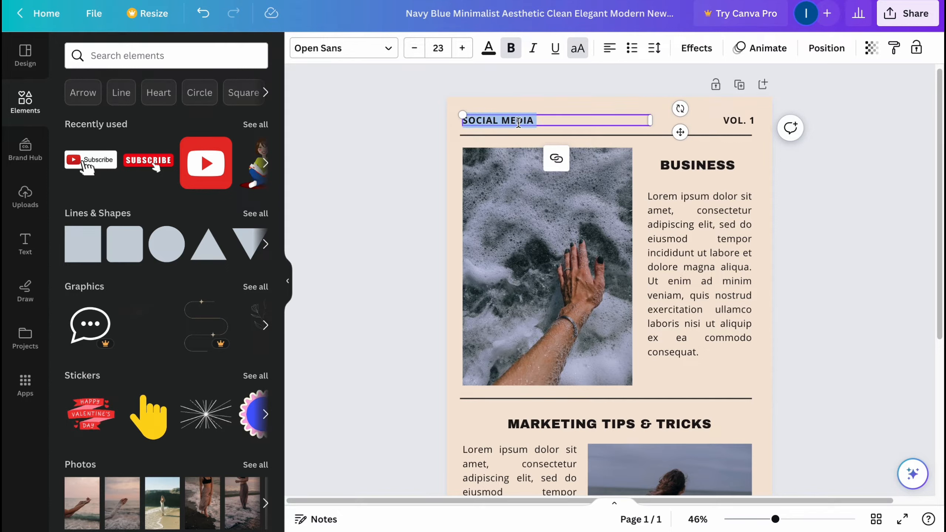
pyautogui.write('HELPER')
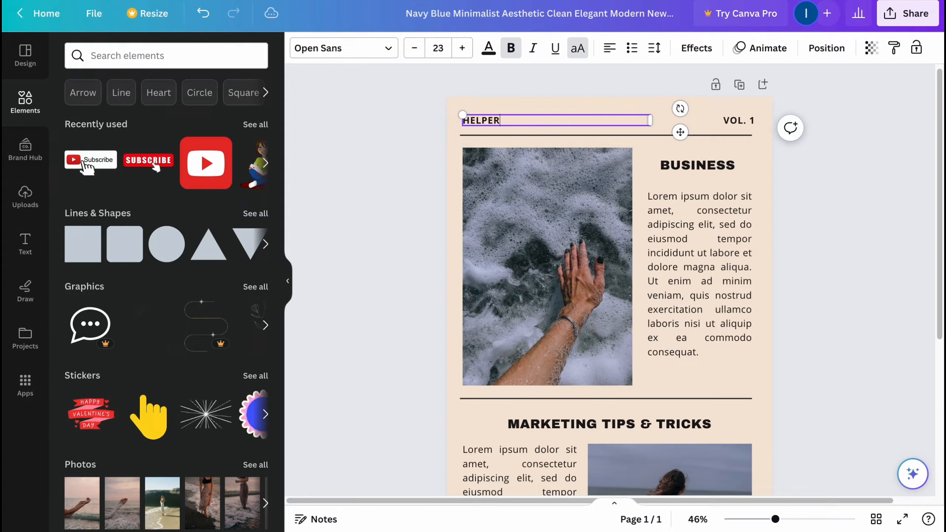
pyautogui.write('MA')
# Step: Increase the font size of the "HELPERMAN NEW" header to 31
pyautogui.click(462, 48)
pyautogui.click(462, 48)
pyautogui.click(462, 48)
pyautogui.click(462, 48)
pyautogui.click(462, 48)
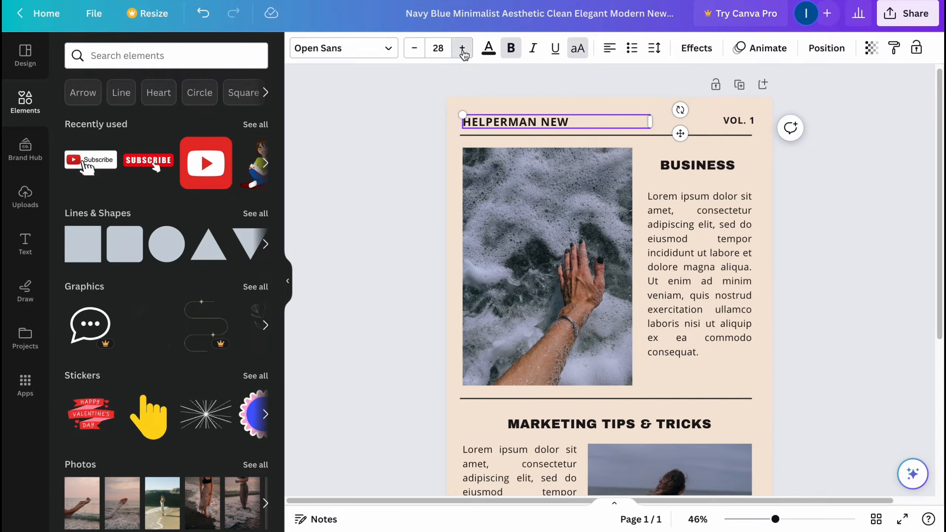
pyautogui.click(462, 48)
pyautogui.click(462, 47)
pyautogui.click(462, 48)
pyautogui.click(394, 170)
# Step: Move the "HELPERMAN NEW" header slightly higher above the divider line and make it italic
pyautogui.click(517, 126)
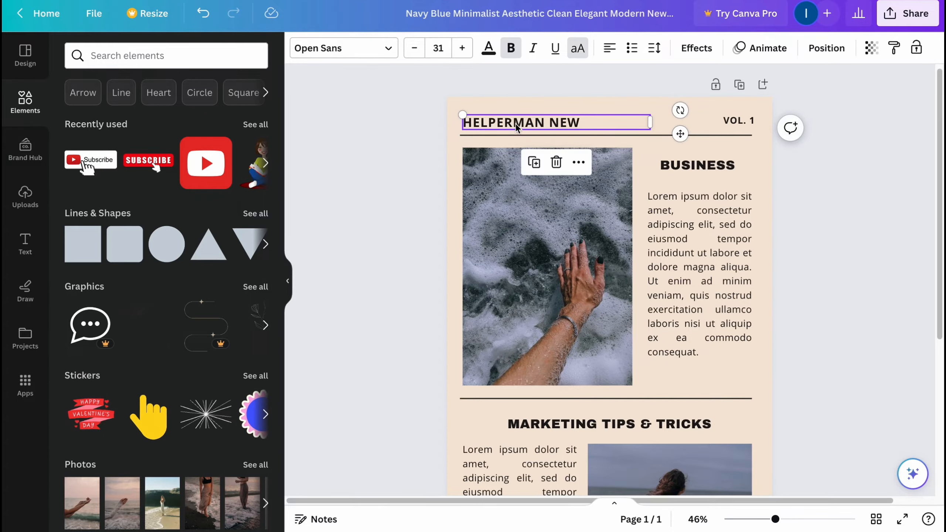
pyautogui.moveTo(517, 127); pyautogui.dragTo(516, 119)
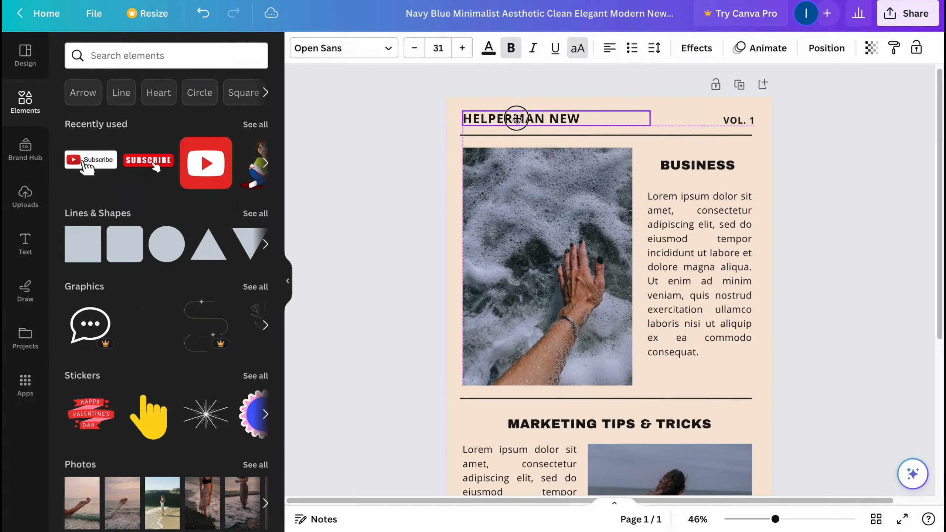
pyautogui.click(532, 48)
pyautogui.click(397, 85)
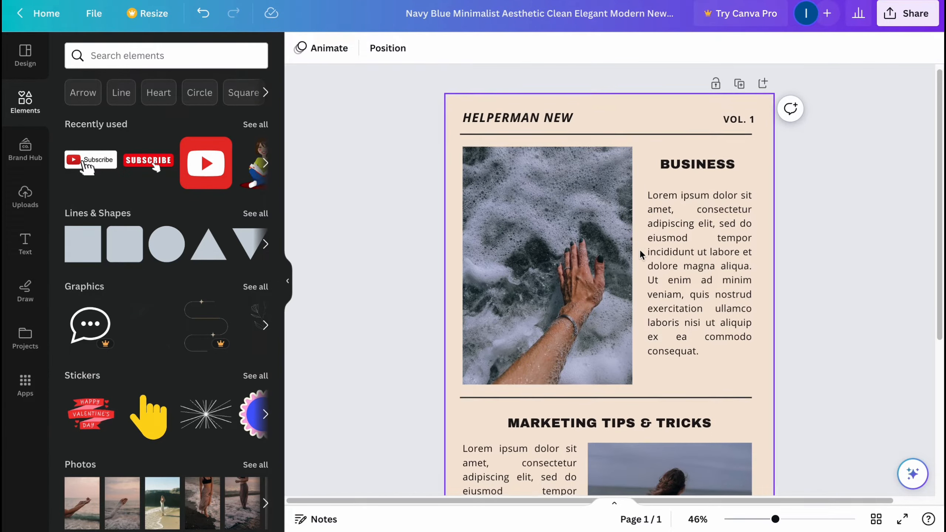
# Step: Replace the "BUSINESS" heading beside the large photo with "TUTORIALS"
pyautogui.scroll(-1, 523, 104)
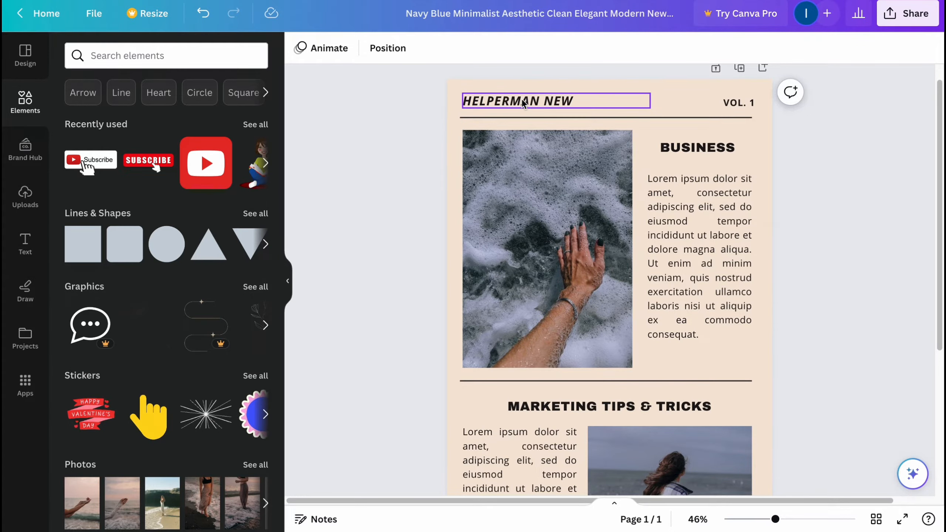
pyautogui.scroll(-4, 659, 222)
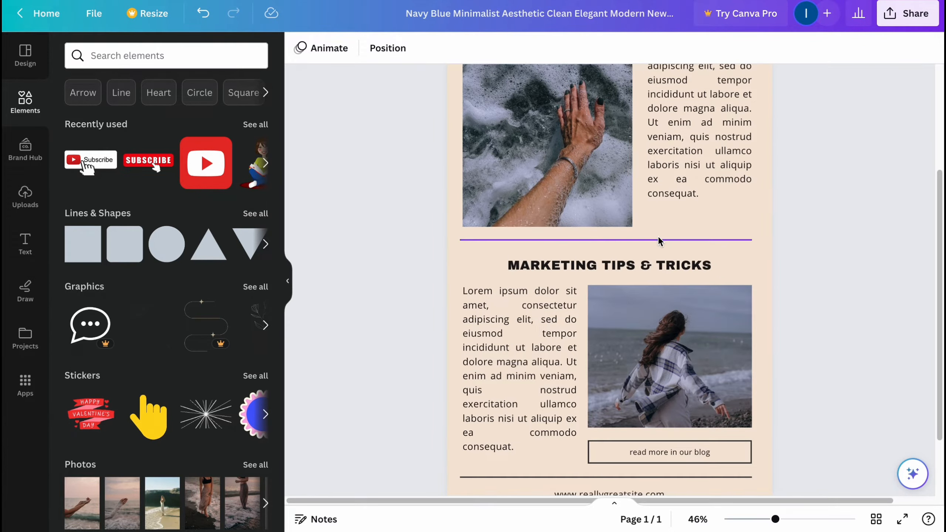
pyautogui.scroll(4, 658, 241)
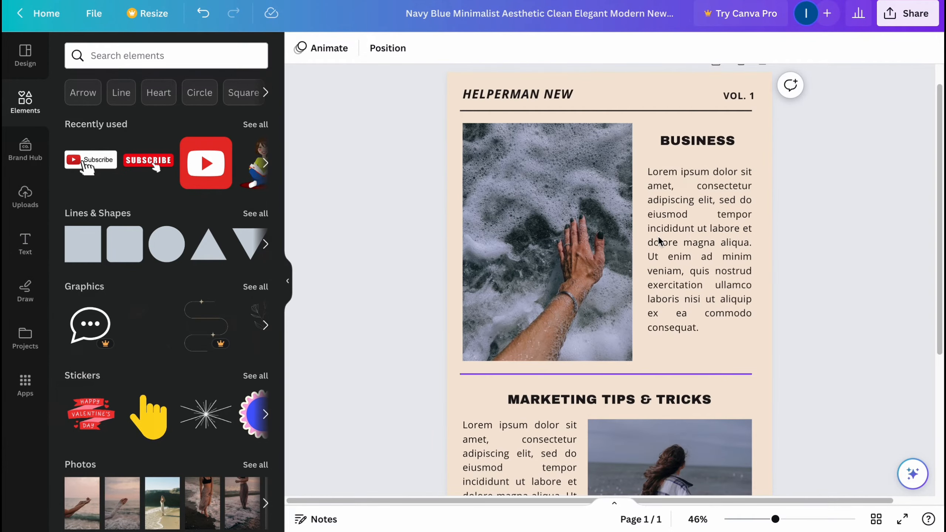
pyautogui.doubleClick(702, 142)
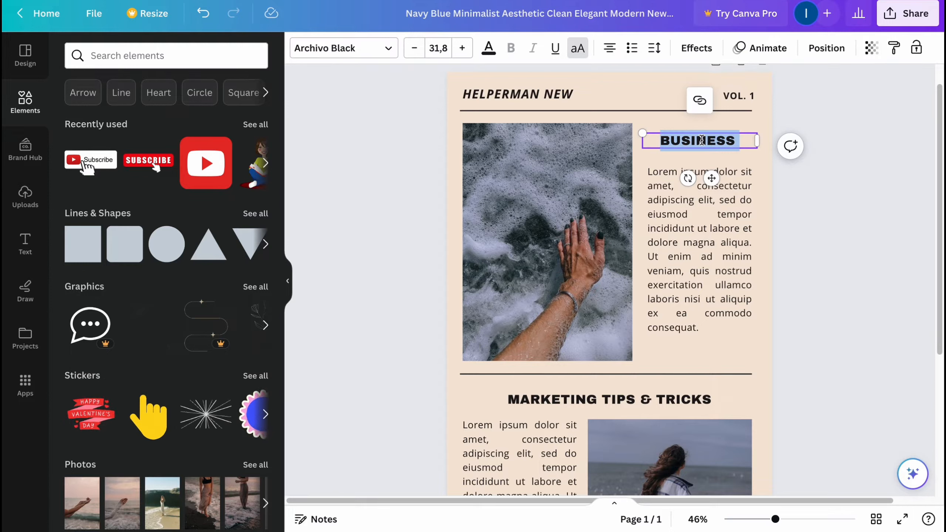
pyautogui.write('TUTORIALS')
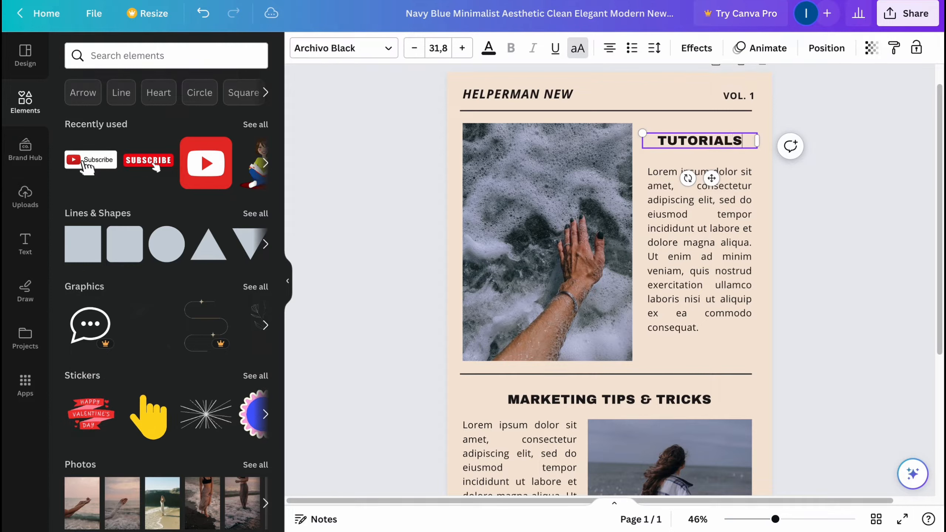
# Step: Switch to ChatGPT and send the two-line prompt "write small article about Tutorials" and "How helpfull they are"
pyautogui.doubleClick(698, 146)
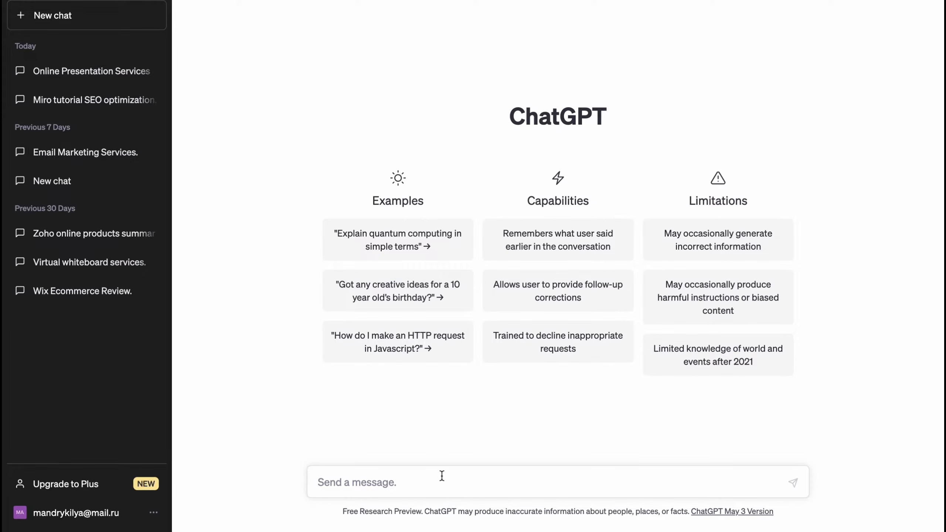
pyautogui.write('write small article abo')
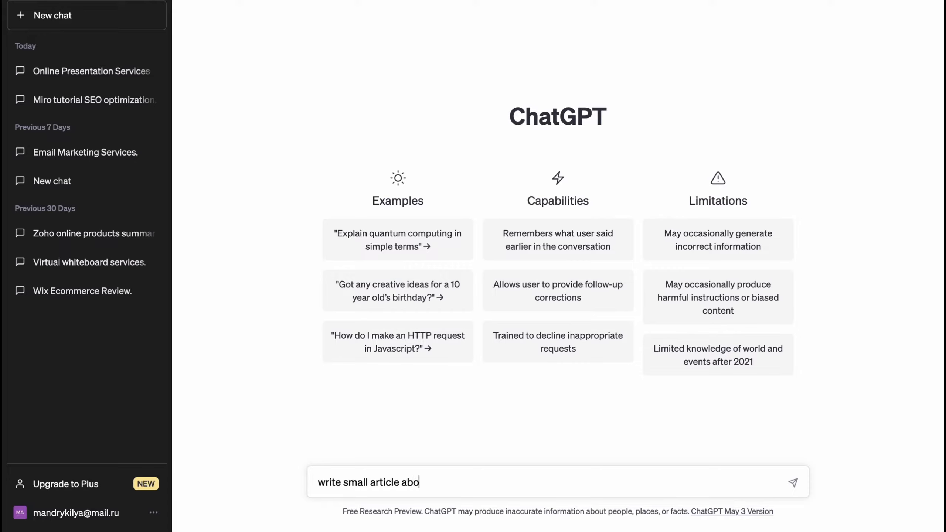
pyautogui.write('Tutorials')
pyautogui.hotkey('shift', 'Return')
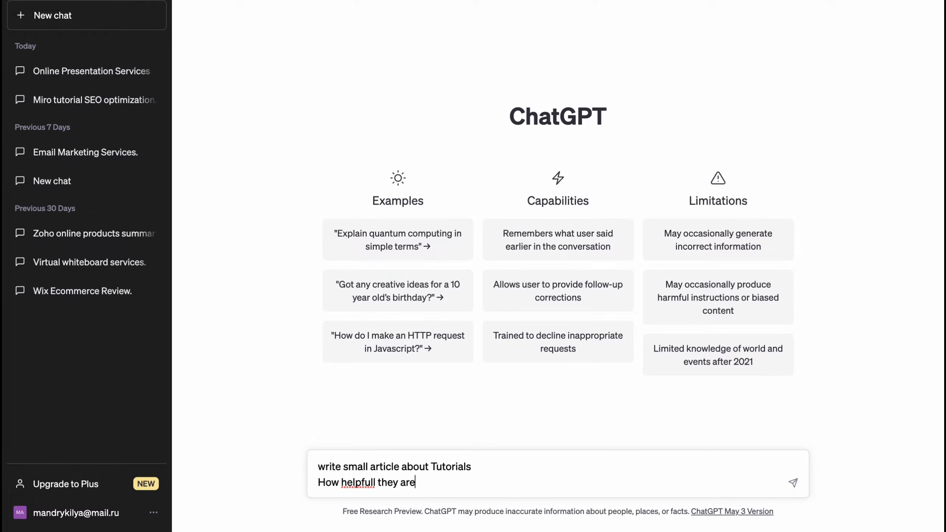
pyautogui.press('Return')
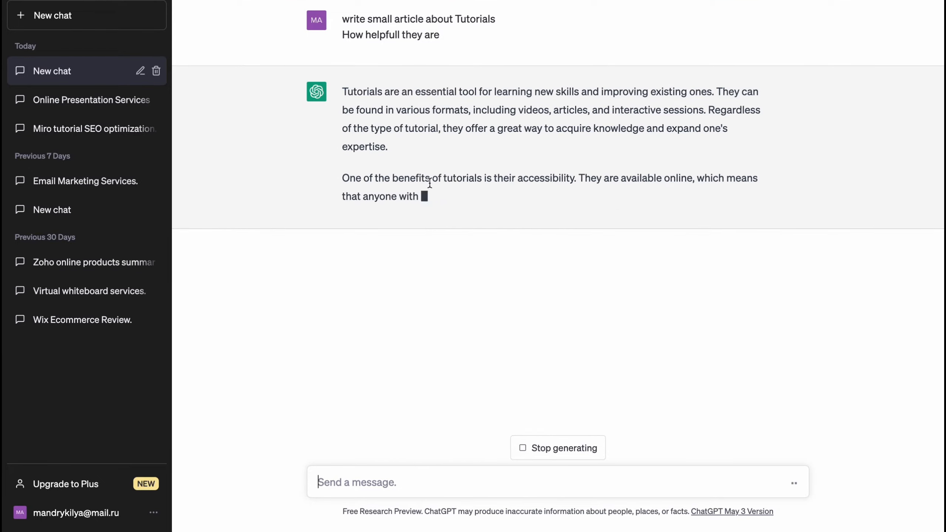
# Step: Copy the first paragraph of ChatGPT's answer and paste it in Canva over the placeholder text under the "TUTORIALS" heading
pyautogui.tripleClick(420, 145)
pyautogui.hotkey('ctrl', 'c')
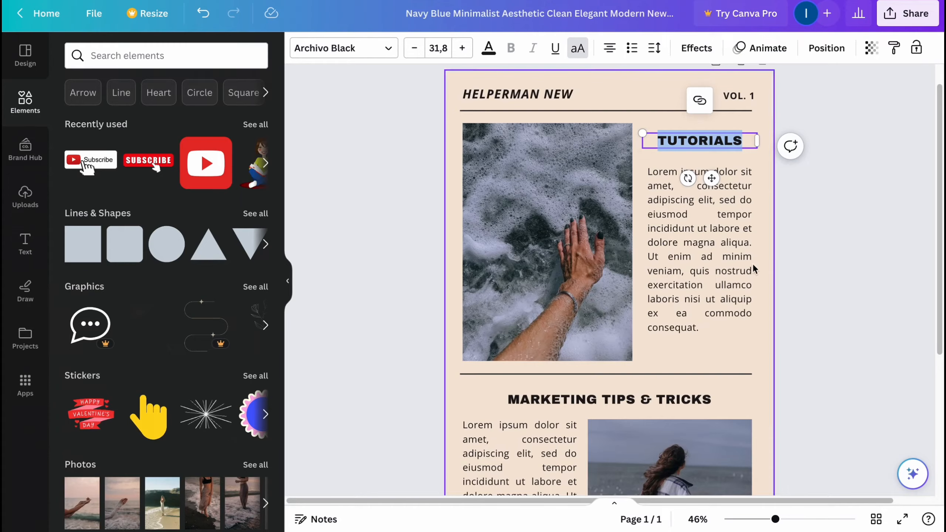
pyautogui.click(693, 232)
pyautogui.doubleClick(693, 232)
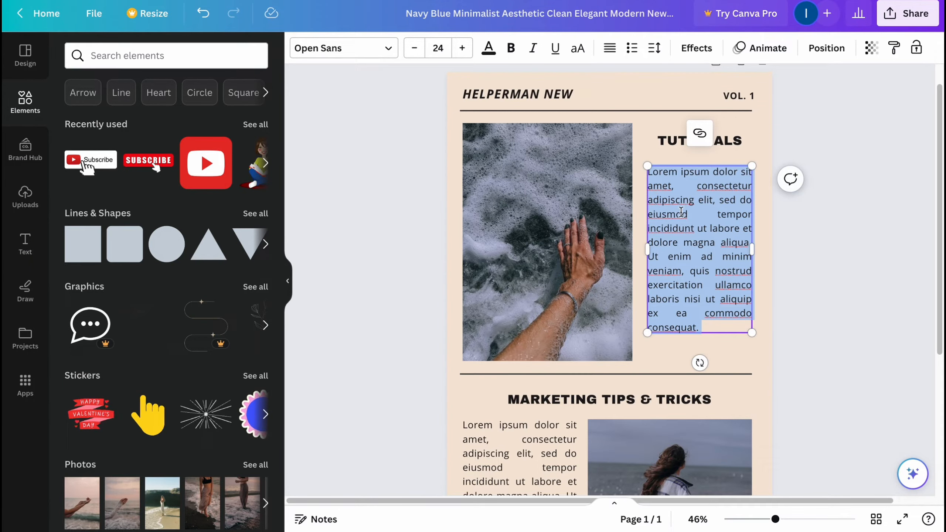
pyautogui.hotkey('ctrl', 'v')
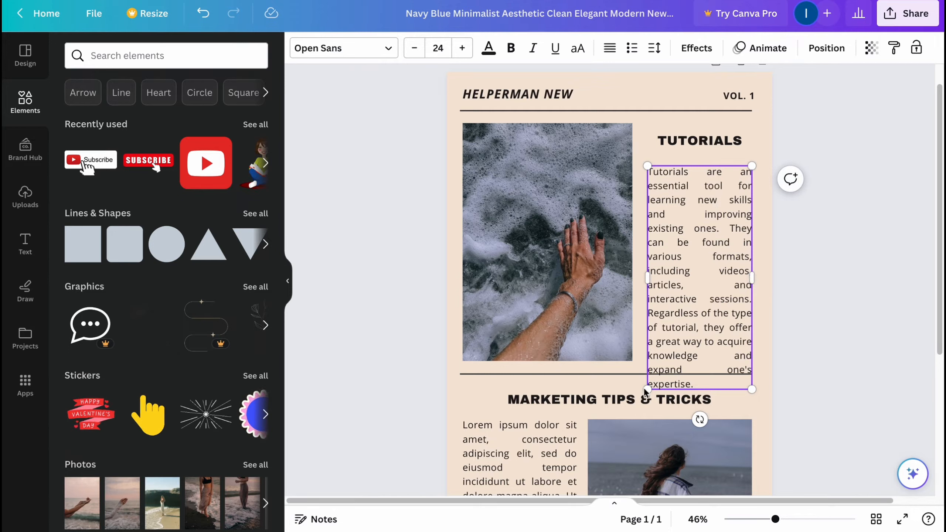
# Step: Widen the article text box under "TUTORIALS" slightly so its text ends above the divider line
pyautogui.moveTo(754, 278); pyautogui.dragTo(761, 278)
pyautogui.moveTo(698, 283); pyautogui.dragTo(700, 275)
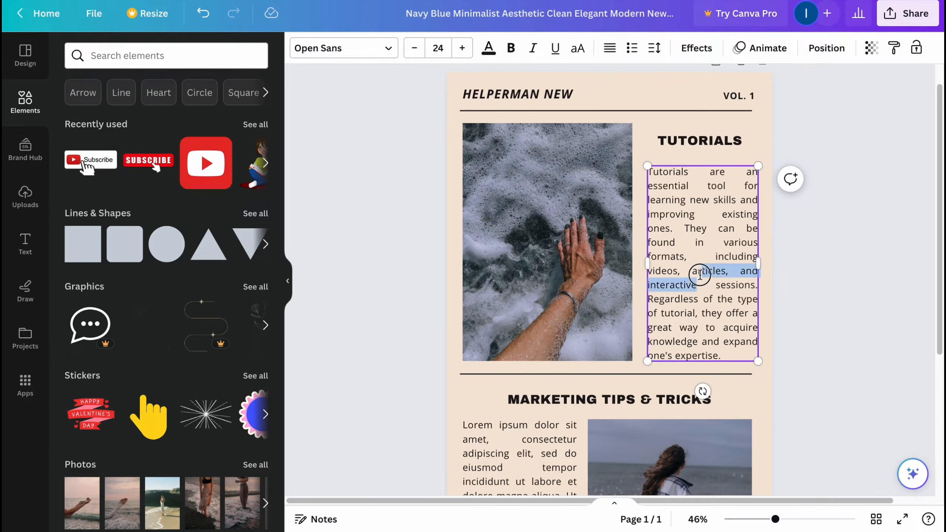
pyautogui.click(726, 311)
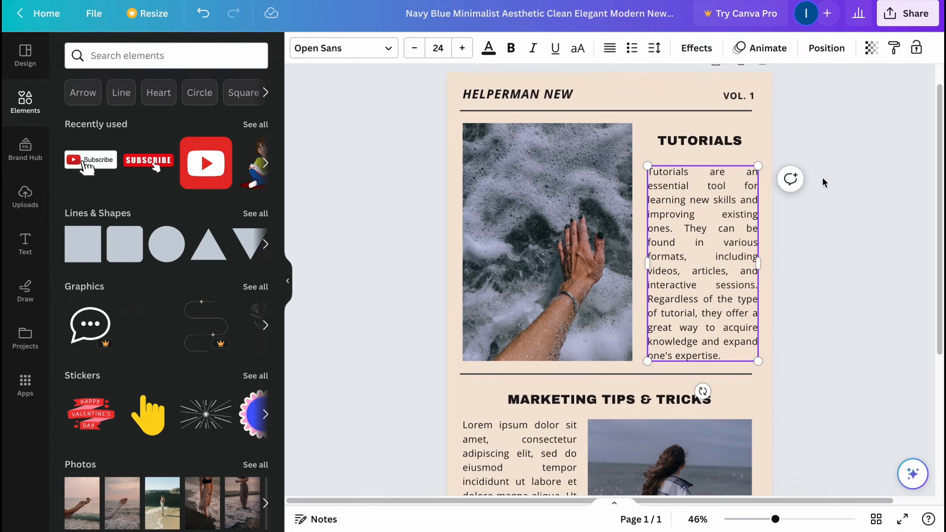
# Step: Move the article text box up slightly, closer to the "TUTORIALS" heading
pyautogui.click(688, 229)
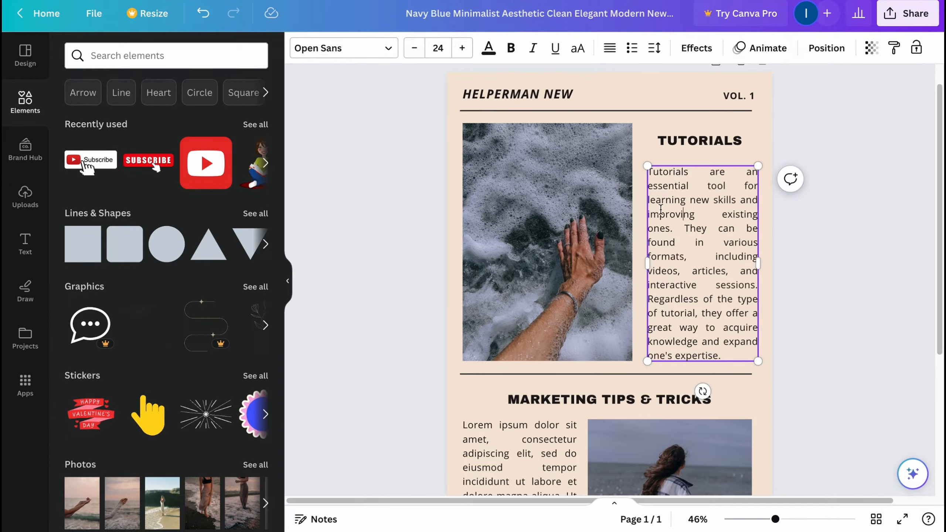
pyautogui.moveTo(725, 233)
pyautogui.mouseDown()
pyautogui.moveTo(724, 218)
pyautogui.moveTo(725, 225)
pyautogui.mouseUp()
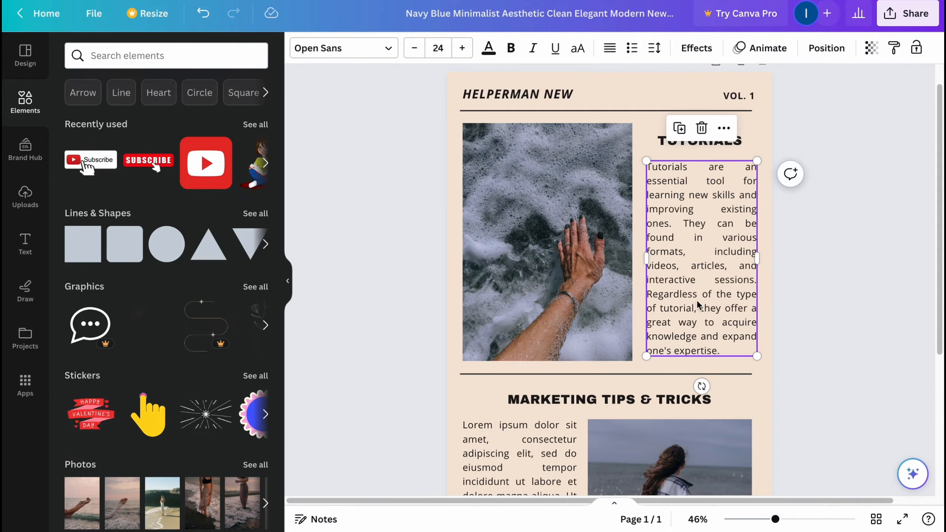
# Step: Replace the large hand-and-sea photo with a photo of a person working at a desktop computer, found by searching elements for "tutorials"
pyautogui.click(541, 265)
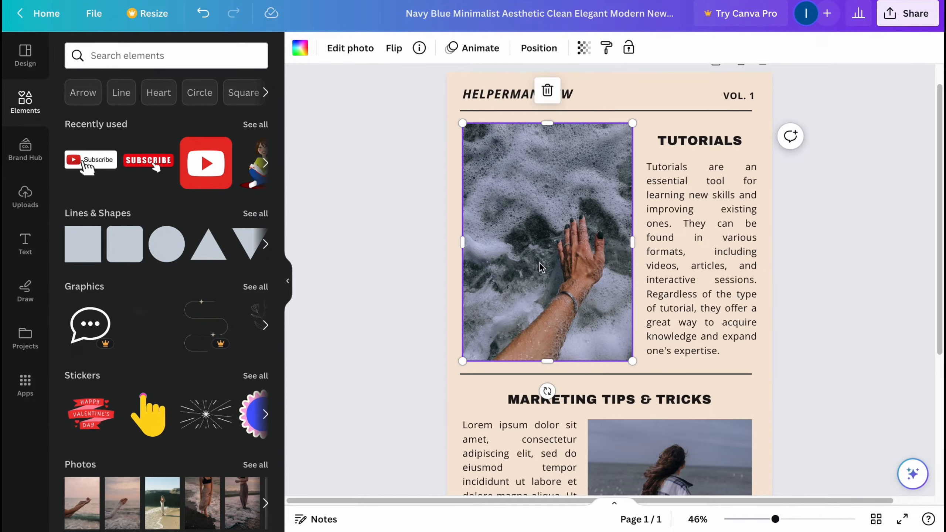
pyautogui.press('Delete')
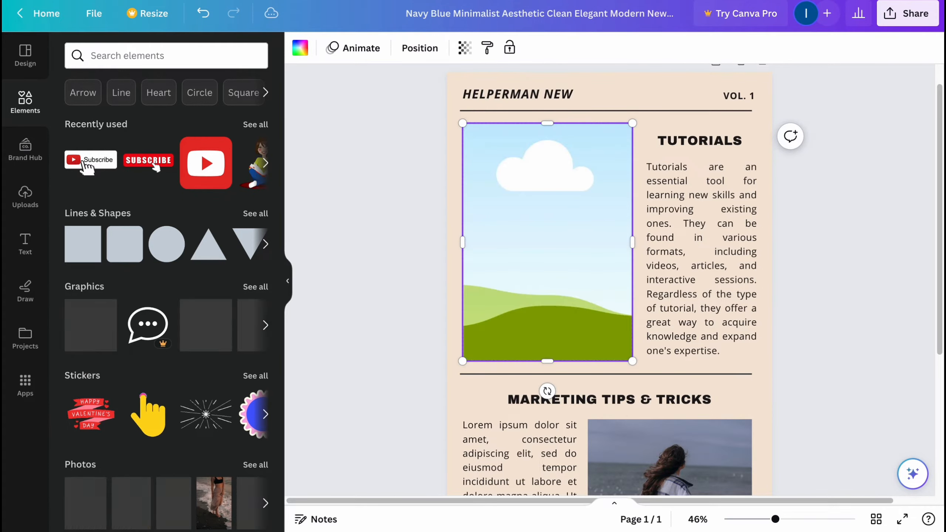
pyautogui.click(155, 58)
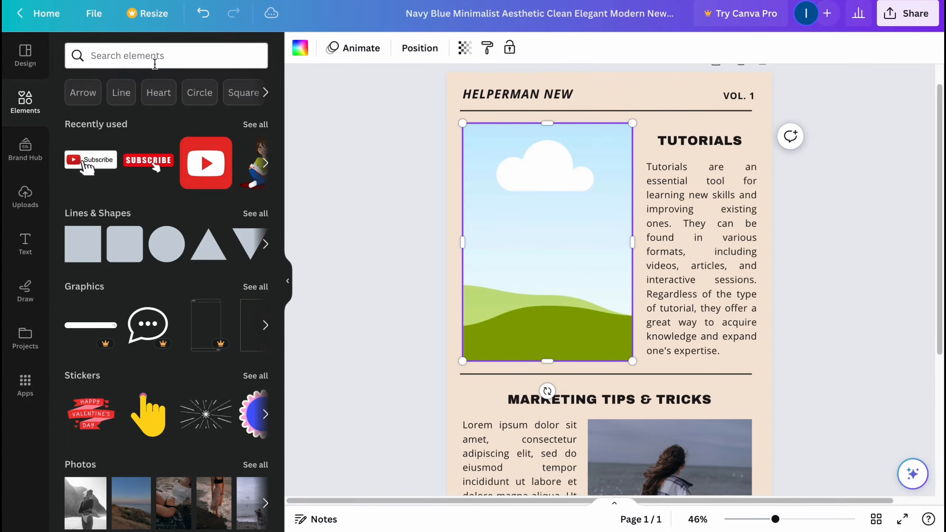
pyautogui.write('tutorials')
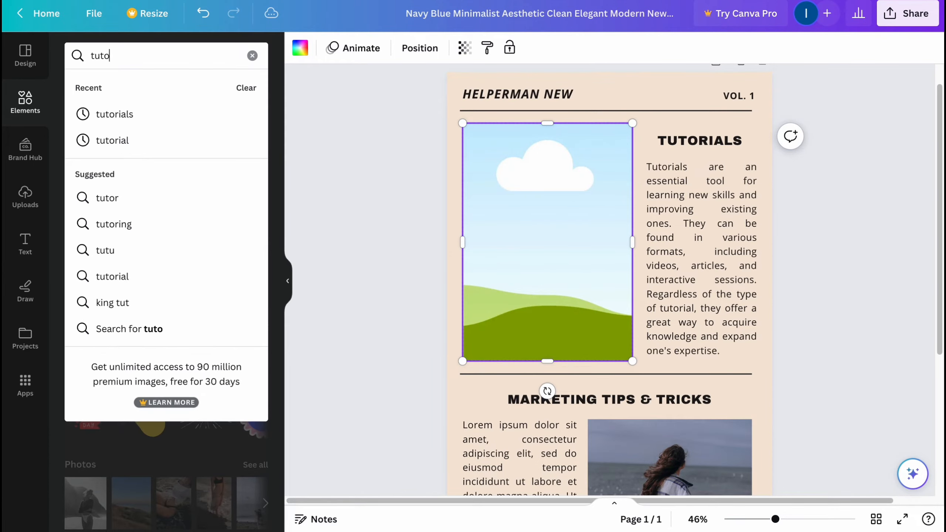
pyautogui.press('Return')
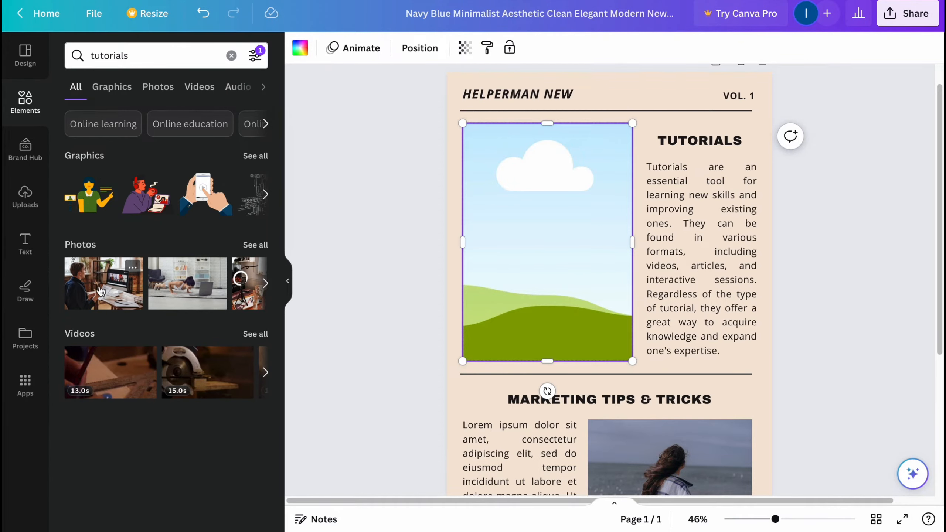
pyautogui.moveTo(99, 293); pyautogui.dragTo(549, 258)
pyautogui.press('super+z')
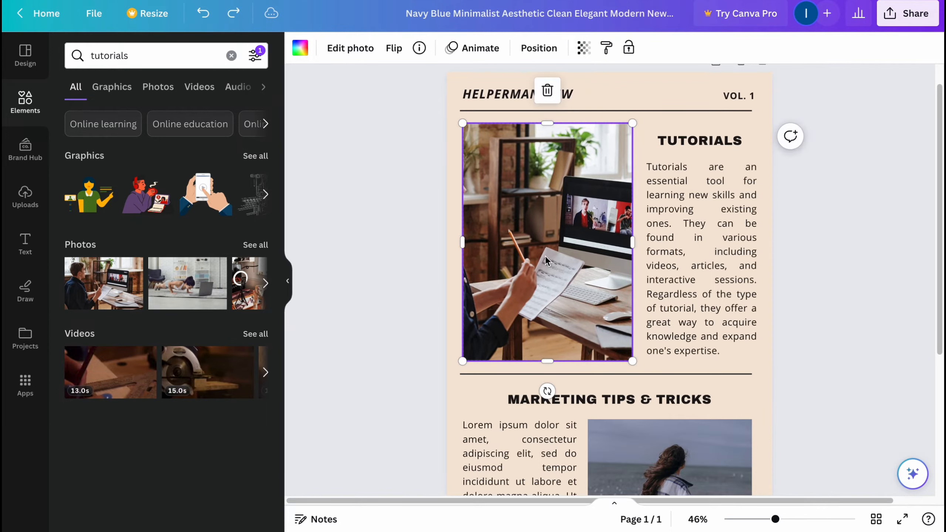
# Step: Apply the Belvedere filter to the photo beside the tutorials article
pyautogui.click(341, 48)
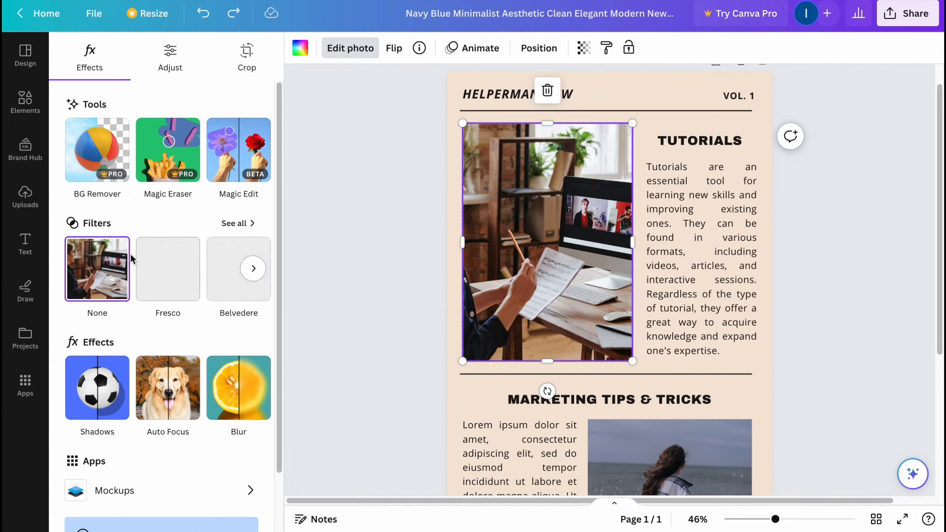
pyautogui.scroll(-2, 239, 181)
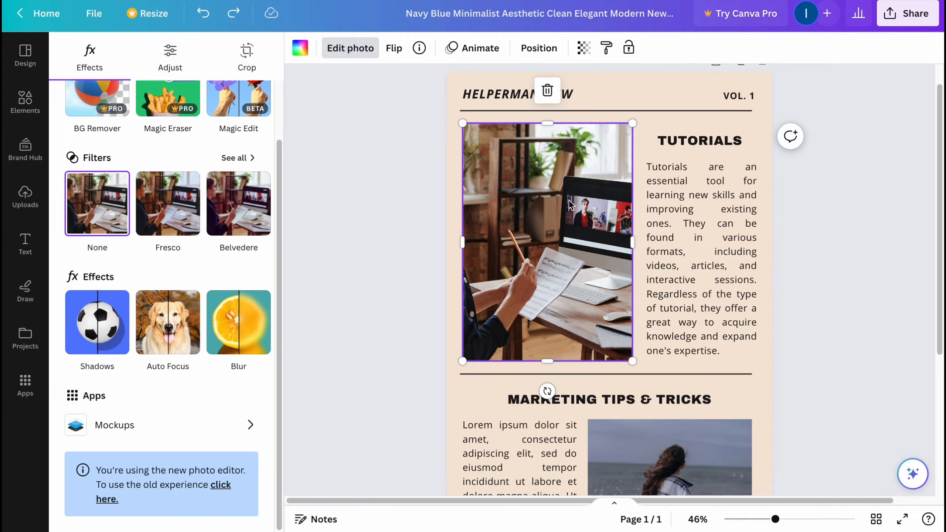
pyautogui.click(239, 203)
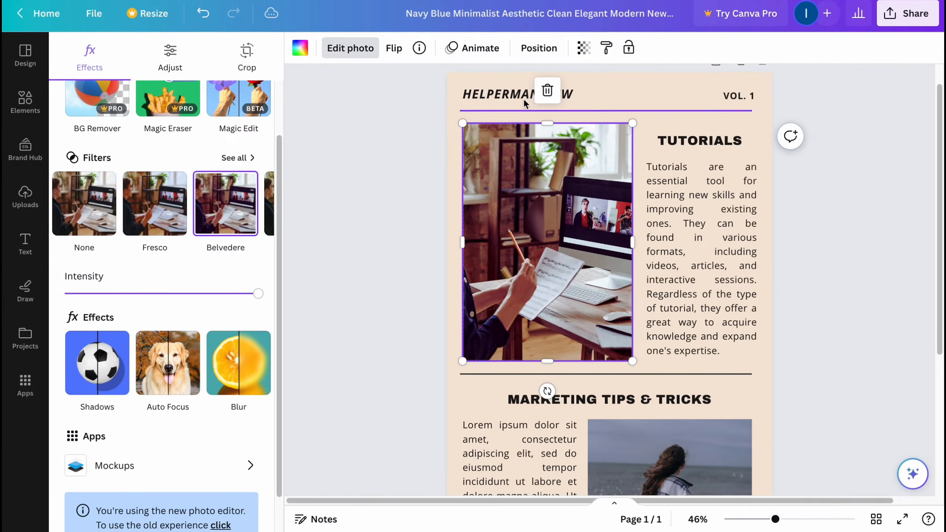
# Step: Widen the filtered photo to show the person, scale it to about 526 × 560 px, and place it left of the tutorials article
pyautogui.click(519, 56)
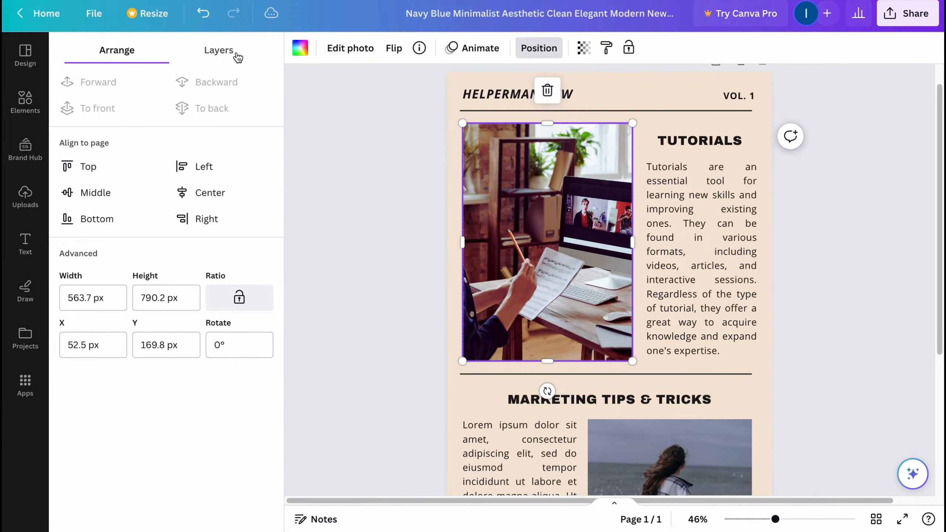
pyautogui.moveTo(461, 242); pyautogui.dragTo(408, 237)
pyautogui.moveTo(577, 280); pyautogui.dragTo(638, 282)
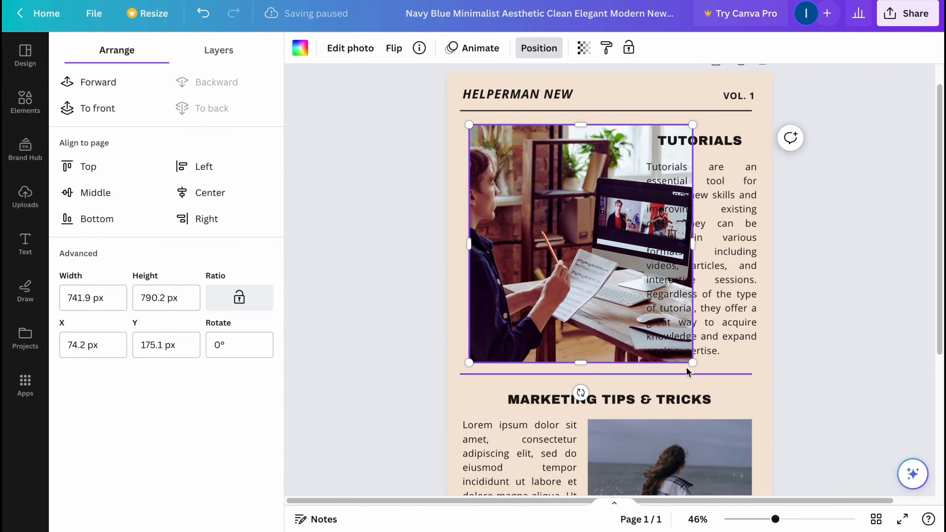
pyautogui.moveTo(692, 363); pyautogui.dragTo(627, 294)
pyautogui.moveTo(583, 266)
pyautogui.mouseDown()
pyautogui.moveTo(582, 303)
pyautogui.moveTo(582, 273)
pyautogui.mouseUp()
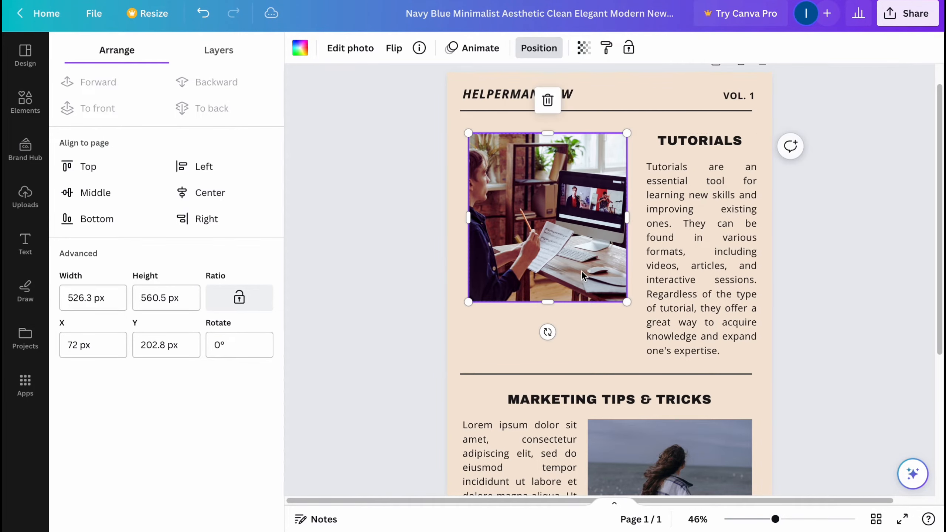
# Step: Widen the article text box under "TUTORIALS" to about 443 px
pyautogui.click(690, 278)
pyautogui.moveTo(758, 258); pyautogui.dragTo(784, 265)
pyautogui.click(709, 257)
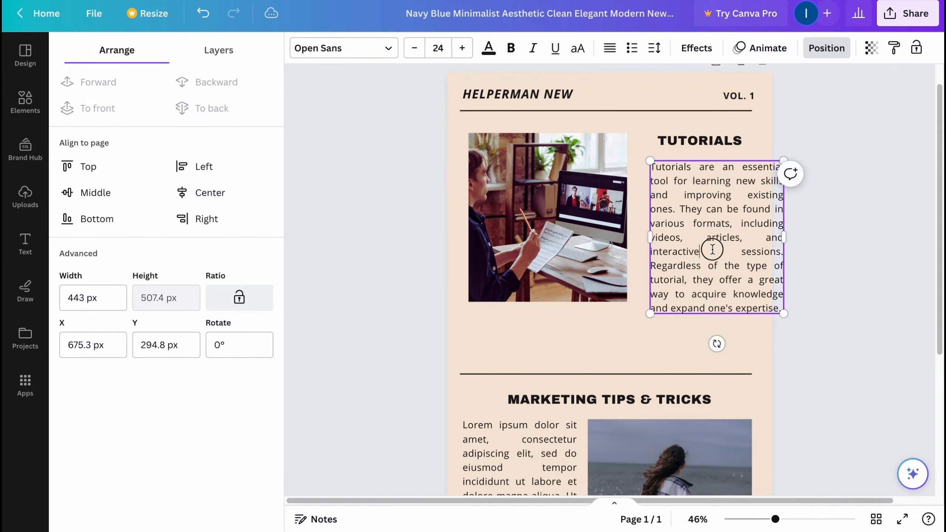
# Step: Nudge the photo slightly left and move the article text and "TUTORIALS" heading up and left beside it
pyautogui.click(592, 183)
pyautogui.moveTo(590, 230); pyautogui.dragTo(590, 230)
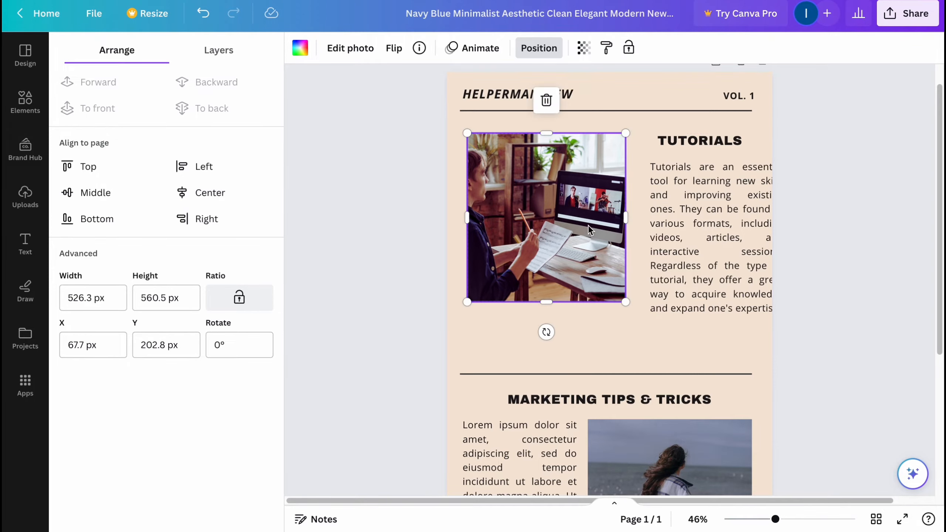
pyautogui.moveTo(717, 227); pyautogui.dragTo(698, 212)
pyautogui.moveTo(696, 141); pyautogui.dragTo(690, 135)
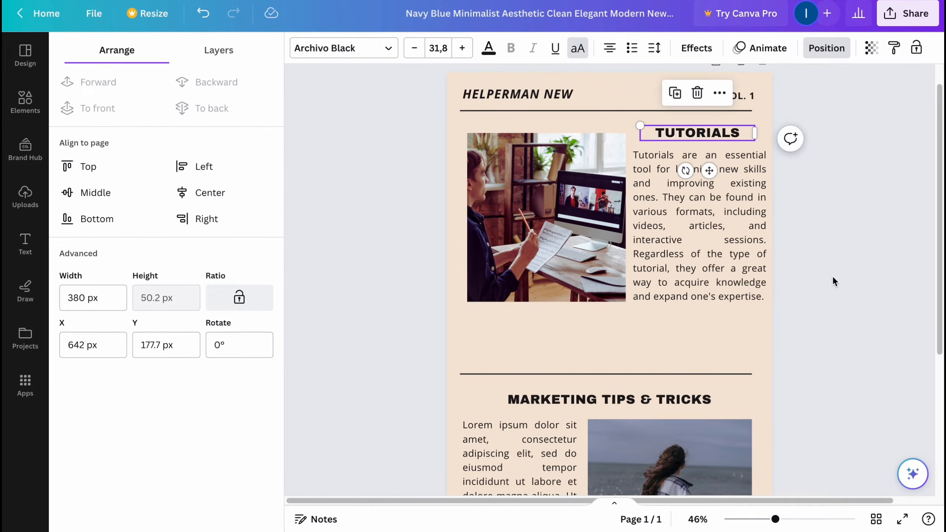
# Step: Move the divider and the whole "MARKETING TIPS & TRICKS" section up to just below the tutorials article
pyautogui.scroll(-4, 588, 253)
pyautogui.moveTo(468, 190); pyautogui.dragTo(793, 453)
pyautogui.moveTo(653, 346); pyautogui.dragTo(662, 299)
# Step: Shift the photo, "TUTORIALS" heading and article together slightly up and left to fit between the dividers
pyautogui.scroll(5, 808, 300)
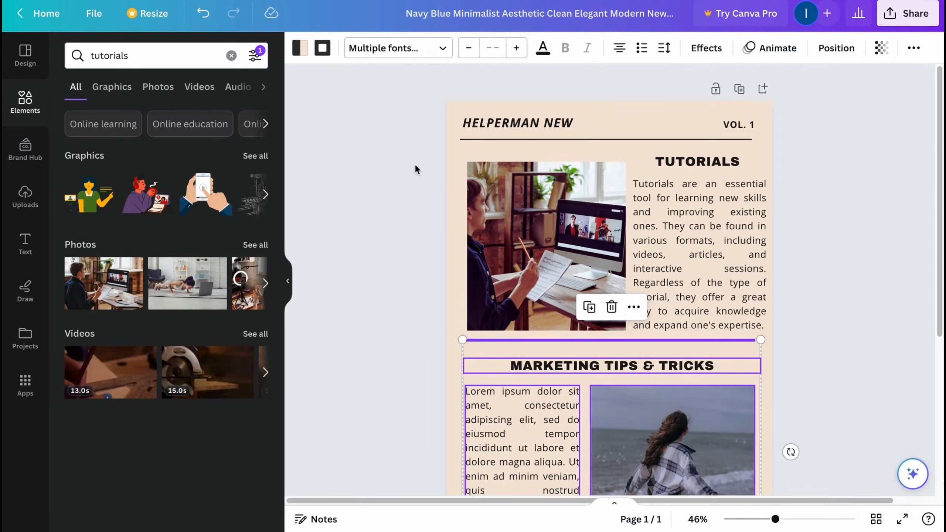
pyautogui.moveTo(417, 170); pyautogui.dragTo(797, 263)
pyautogui.moveTo(713, 271); pyautogui.dragTo(708, 266)
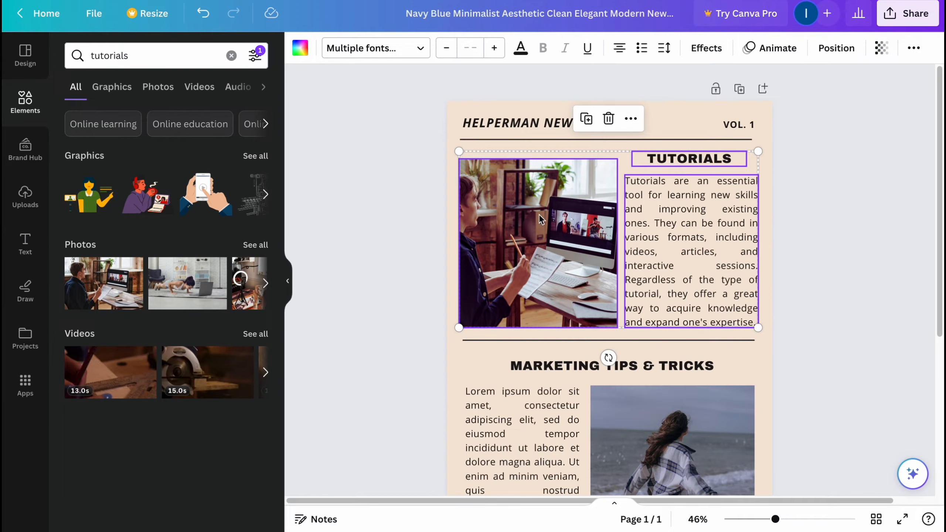
pyautogui.scroll(-3, 836, 204)
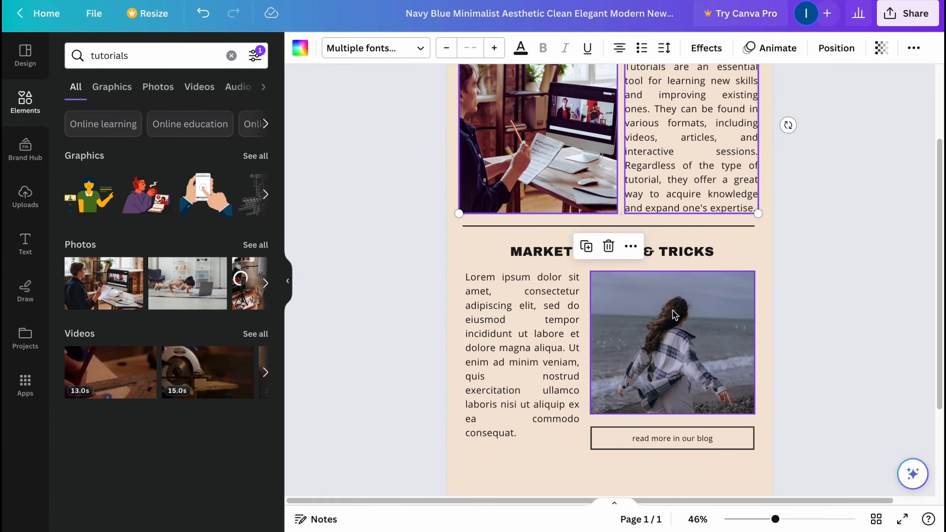
pyautogui.scroll(-1, 609, 345)
pyautogui.scroll(-1, 610, 345)
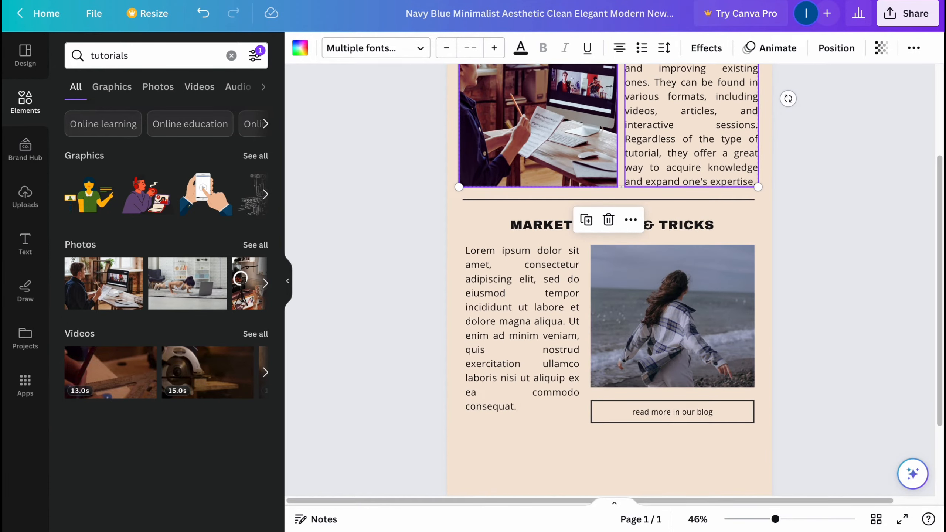
pyautogui.scroll(3, 719, 304)
pyautogui.scroll(-3, 687, 296)
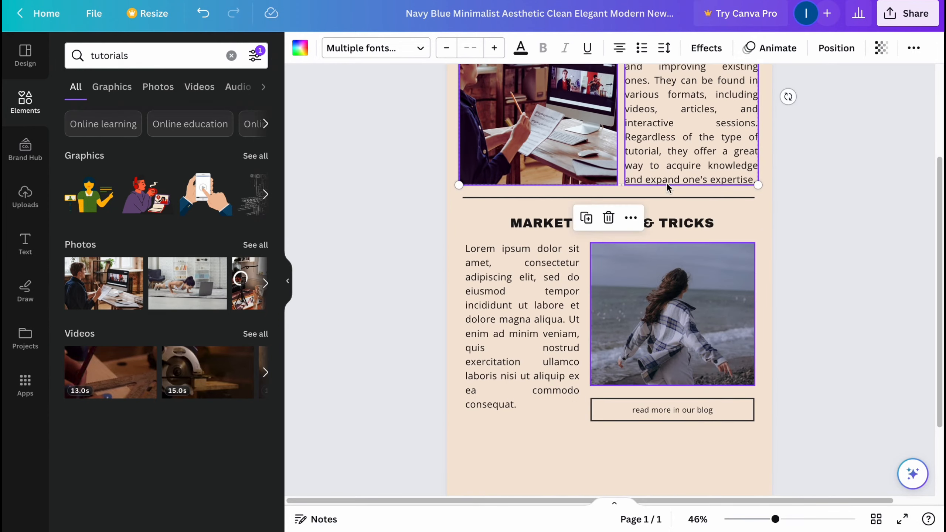
pyautogui.scroll(3, 668, 191)
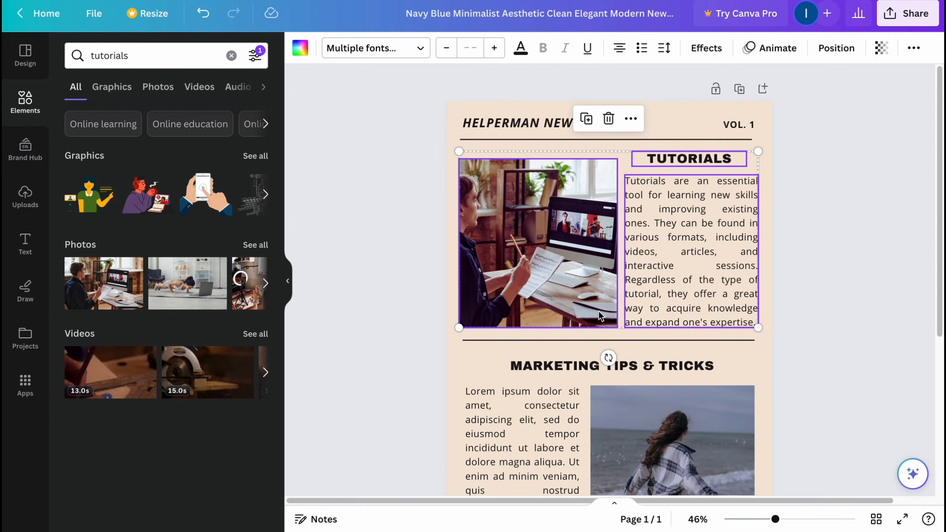
# Step: Replace the "MARKETING TIPS & TRICKS" heading with "YOUTUBE TUTORIALS"
pyautogui.scroll(-1, 601, 316)
pyautogui.doubleClick(570, 333)
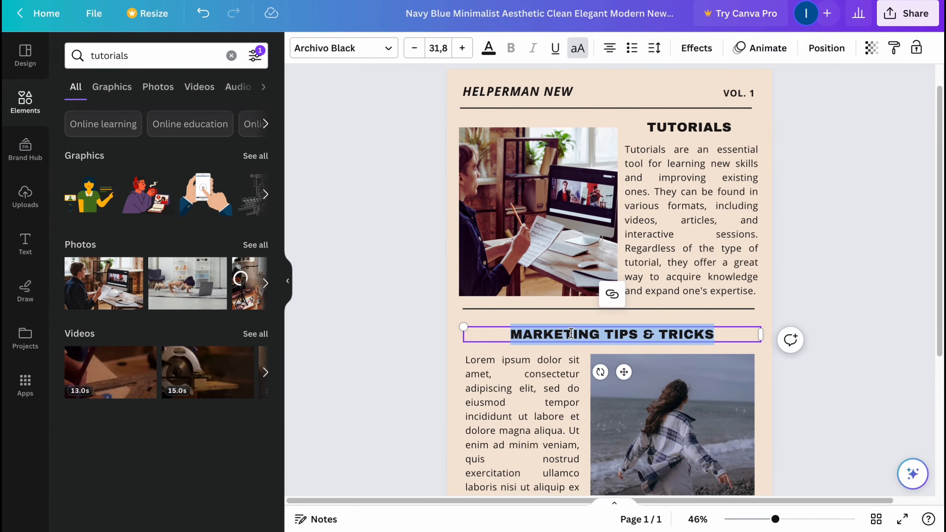
pyautogui.press('BackSpace')
pyautogui.write('YOU')
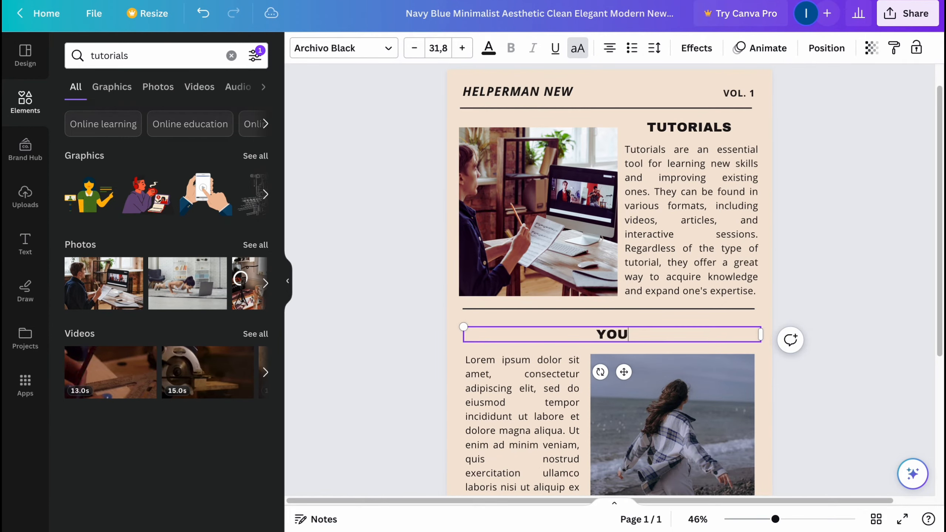
pyautogui.write('TUBE TUTORIALS')
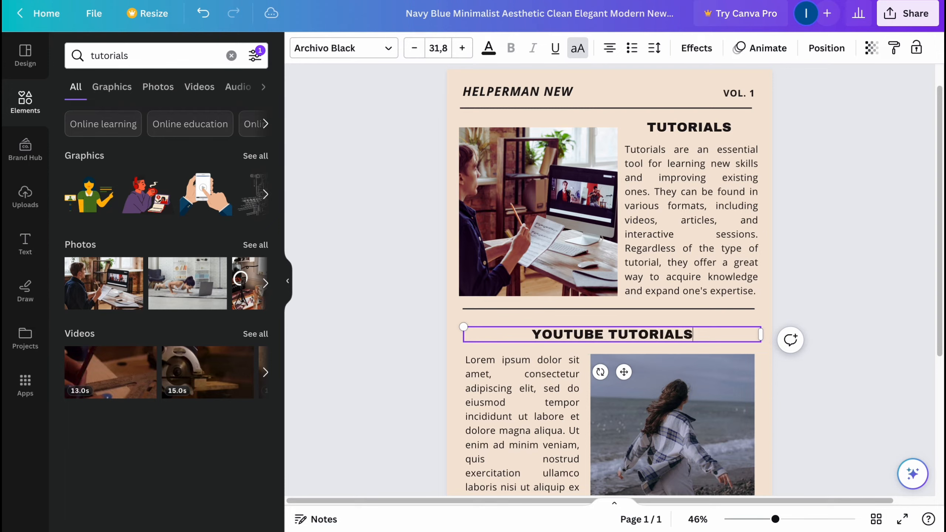
pyautogui.hotkey('ctrl', 'a')
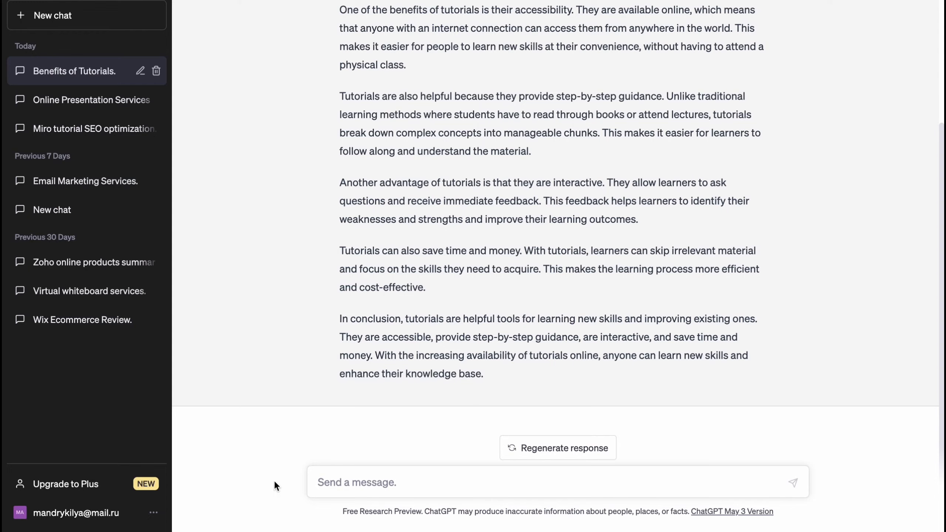
# Step: Switch to ChatGPT and send the prompt "same for Youtube Tutorials" in the same chat
pyautogui.write('sam')
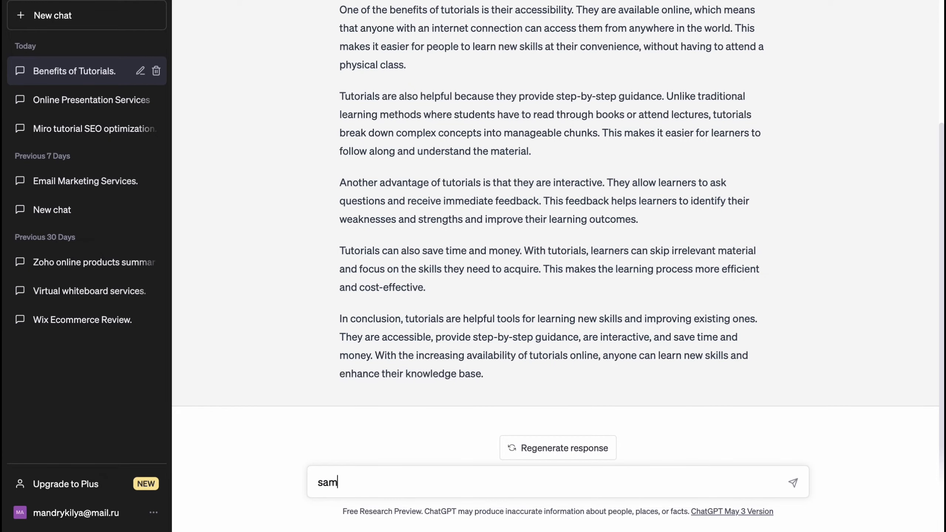
pyautogui.write('e for Youtube Tutorials')
pyautogui.press('Return')
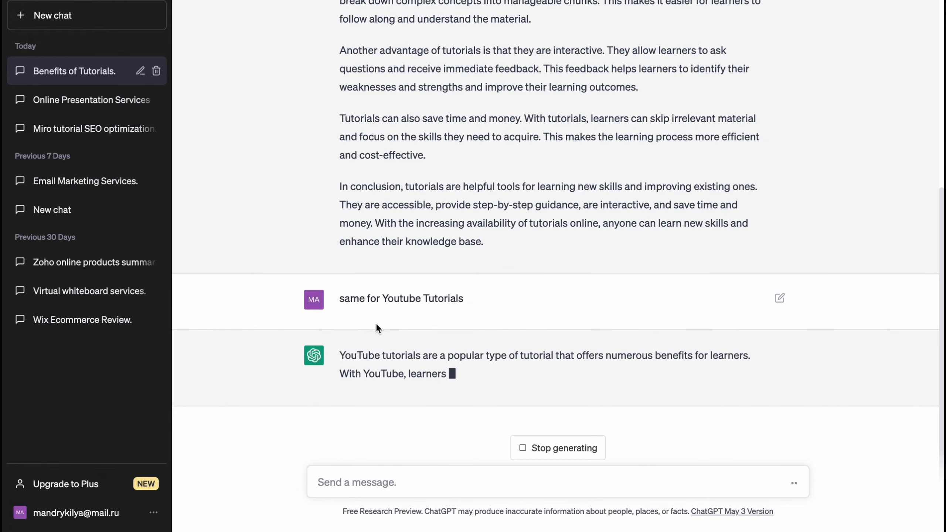
# Step: Copy the opening sentences of ChatGPT's new answer and paste them in Canva over the placeholder text under "YOUTUBE TUTORIALS"
pyautogui.moveTo(337, 336); pyautogui.dragTo(618, 342)
pyautogui.hotkey('ctrl', 'c')
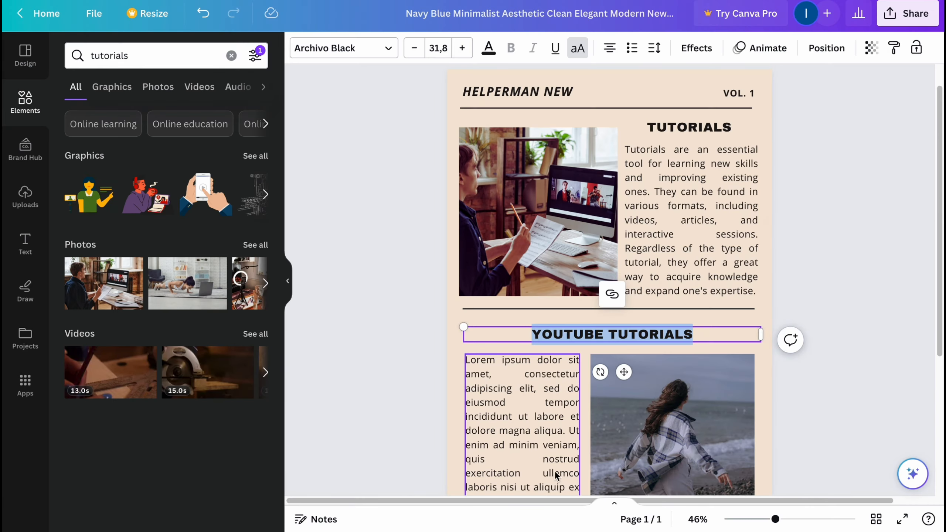
pyautogui.scroll(-2, 551, 447)
pyautogui.scroll(-4, 547, 409)
pyautogui.tripleClick(544, 227)
pyautogui.hotkey('ctrl', 'v')
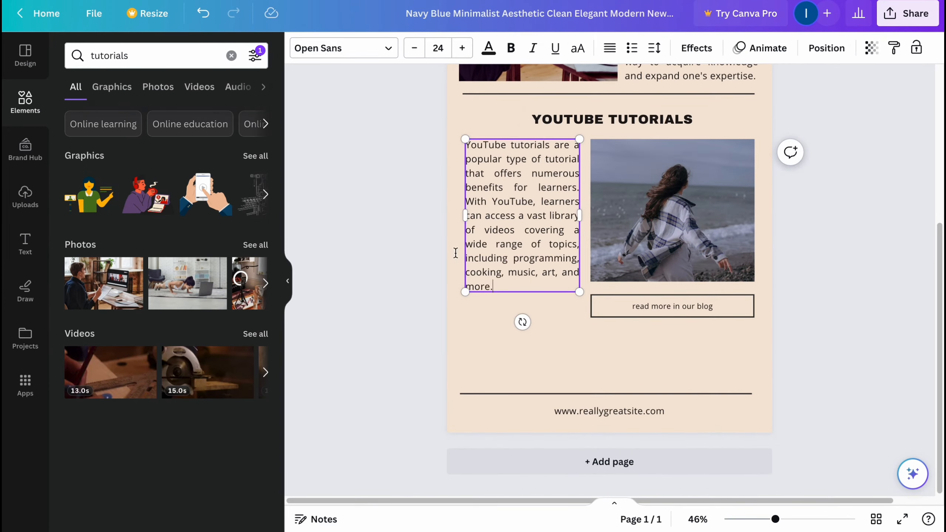
pyautogui.click(361, 239)
# Step: Delete the photo of the woman by the sea together with its empty frame
pyautogui.click(692, 249)
pyautogui.press('Delete')
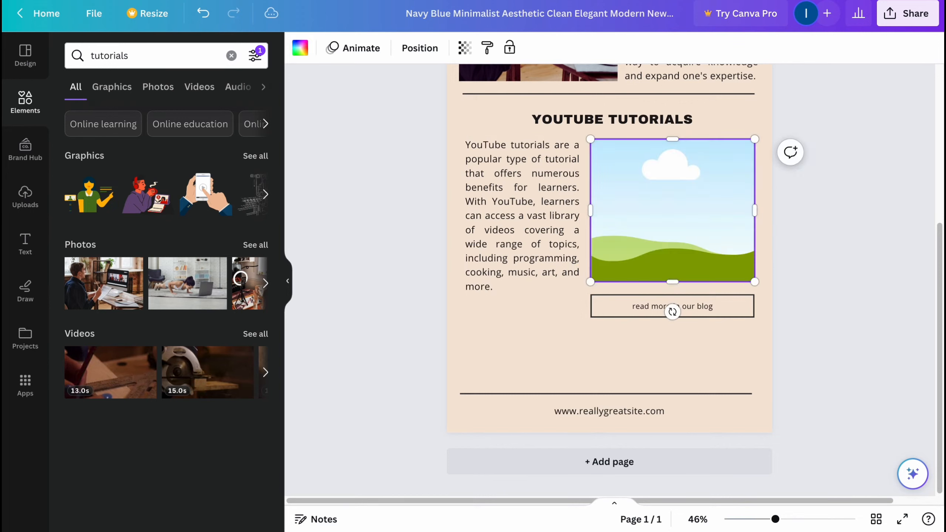
pyautogui.press('Delete')
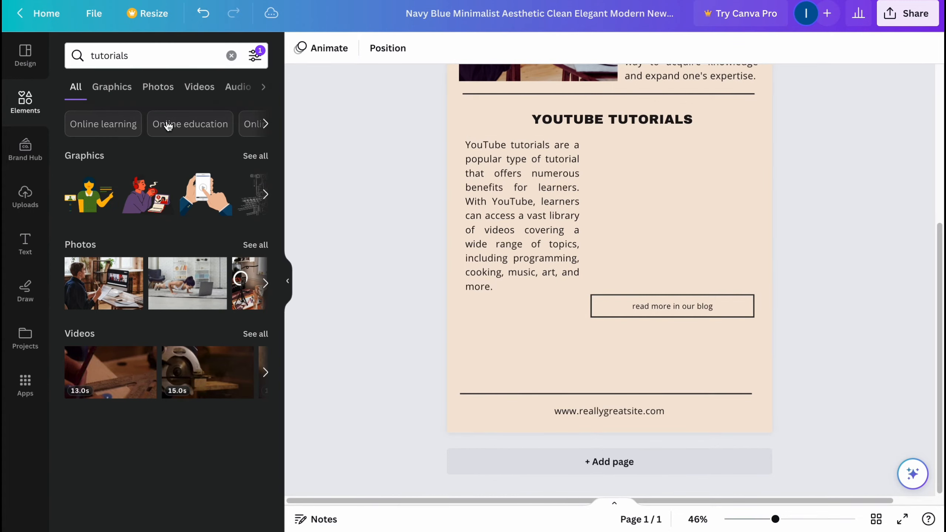
# Step: Search the elements for "youtube tutorials", add the photo of the woman filming with a ring light, and fit it beside the YouTube text
pyautogui.moveTo(149, 57); pyautogui.dragTo(6, 58)
pyautogui.write('you')
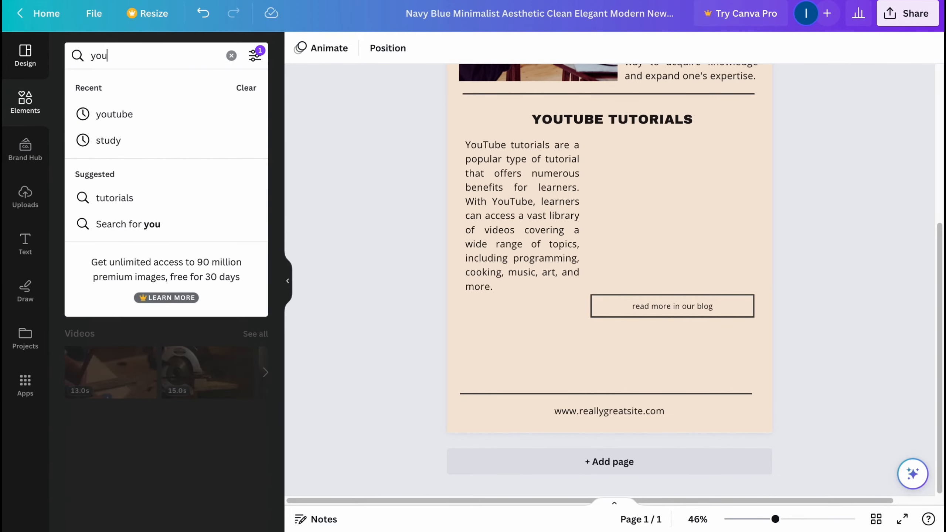
pyautogui.write('tube tutorials')
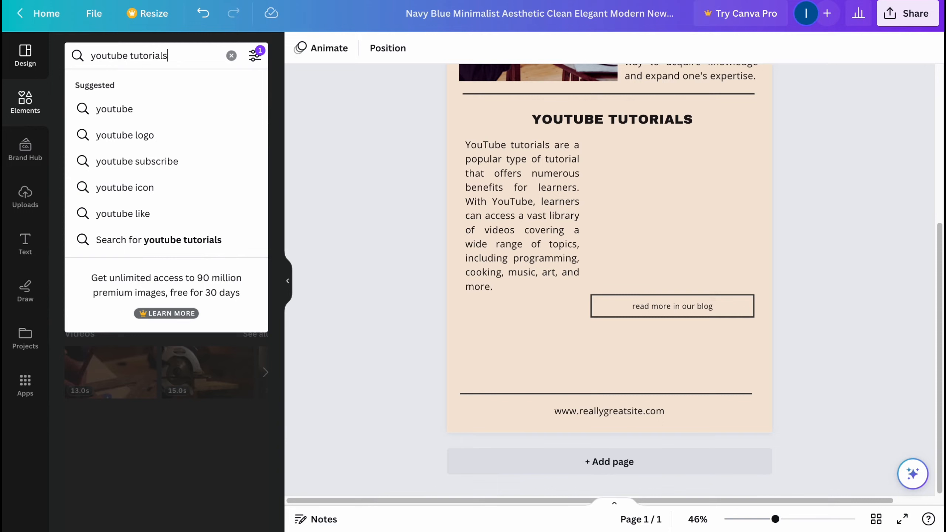
pyautogui.press('Return')
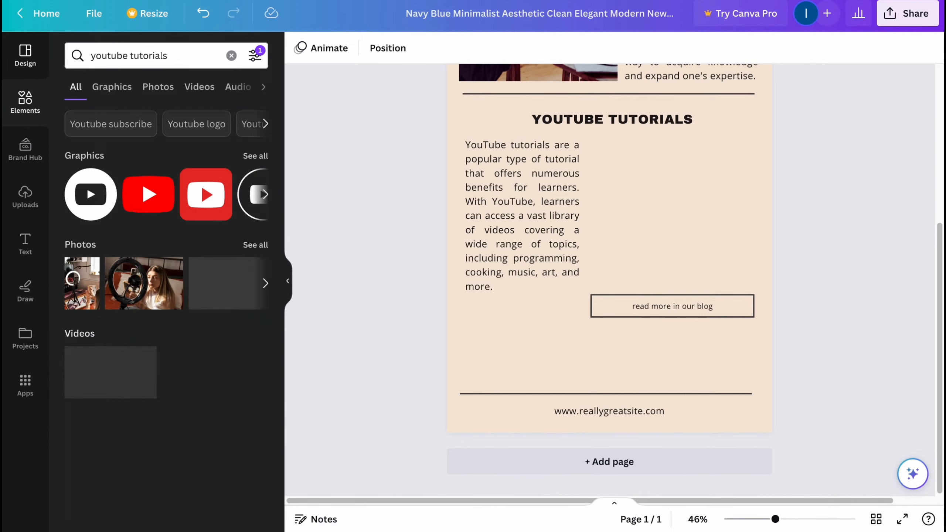
pyautogui.click(135, 292)
pyautogui.moveTo(736, 226); pyautogui.dragTo(655, 178)
pyautogui.moveTo(617, 149); pyautogui.dragTo(722, 230)
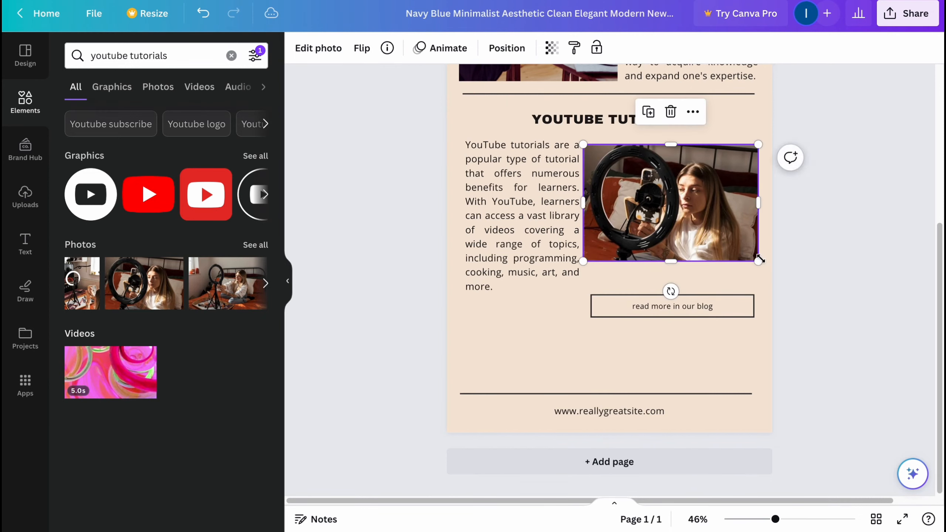
pyautogui.moveTo(758, 259); pyautogui.dragTo(747, 252)
pyautogui.moveTo(703, 224); pyautogui.dragTo(714, 222)
# Step: Delete the "read more in our blog" text together with its rectangular border below the ring light photo
pyautogui.click(711, 328)
pyautogui.moveTo(693, 302); pyautogui.dragTo(698, 274)
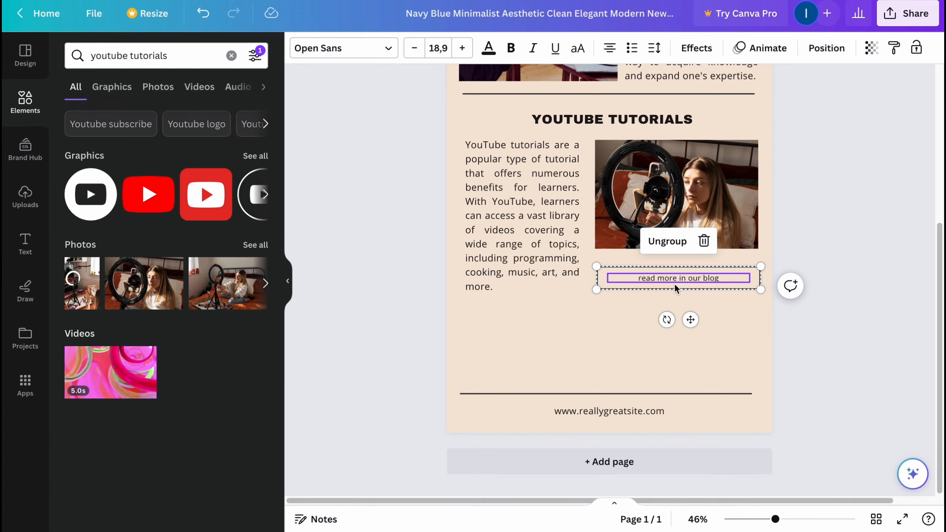
pyautogui.press('Delete')
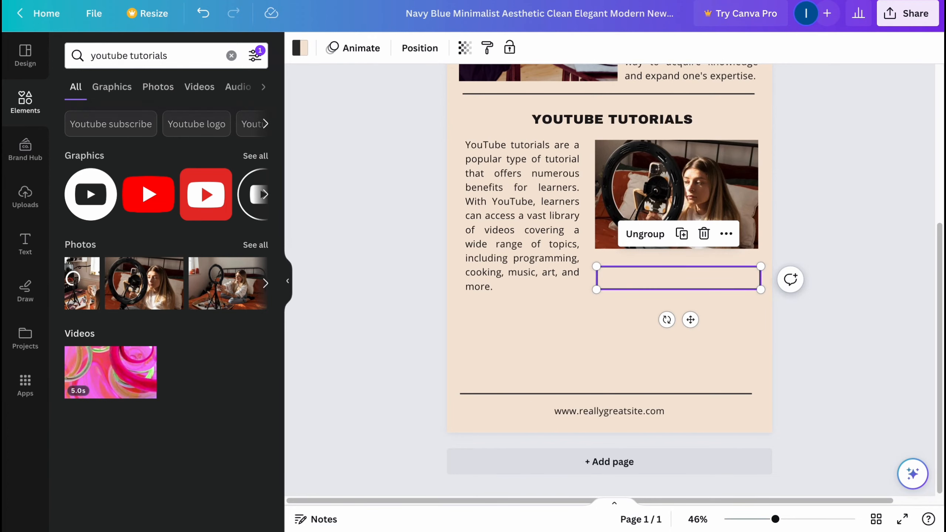
pyautogui.press('Delete')
pyautogui.scroll(5, 858, 262)
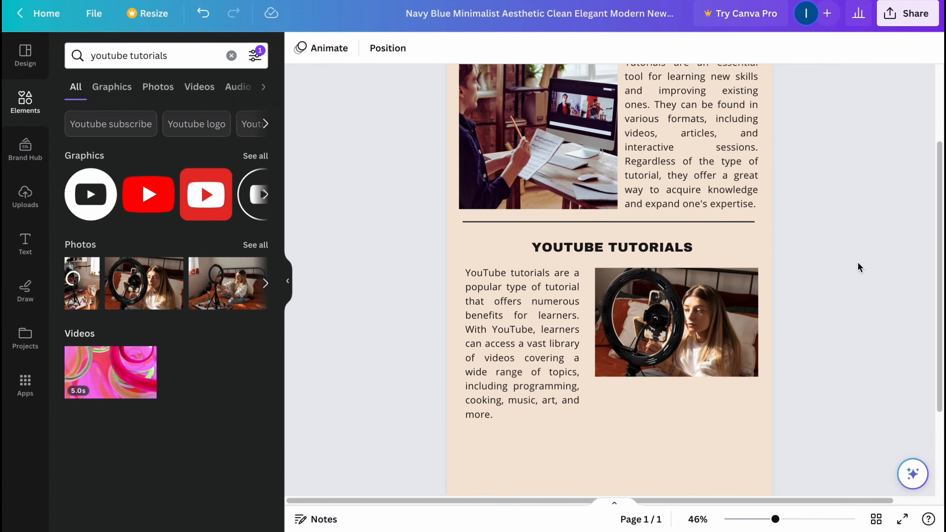
pyautogui.scroll(-6, 815, 294)
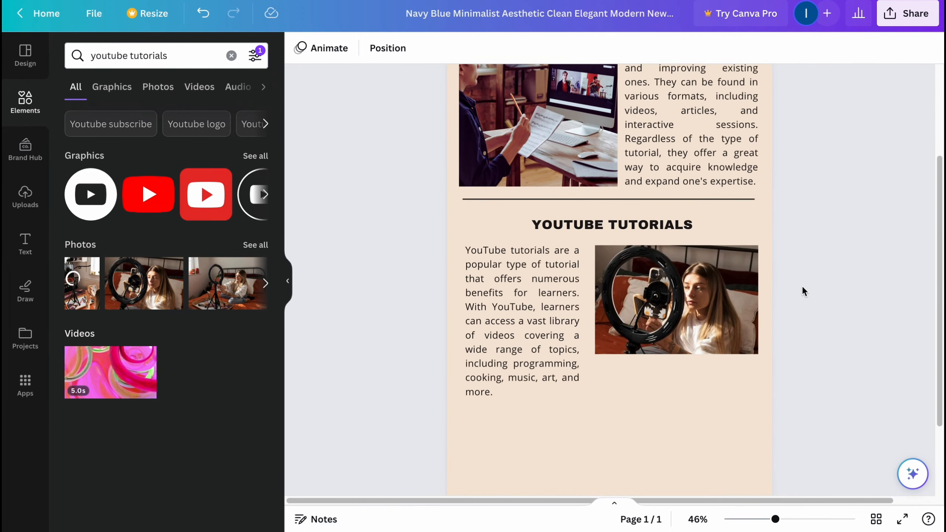
pyautogui.click(626, 412)
pyautogui.click(625, 412)
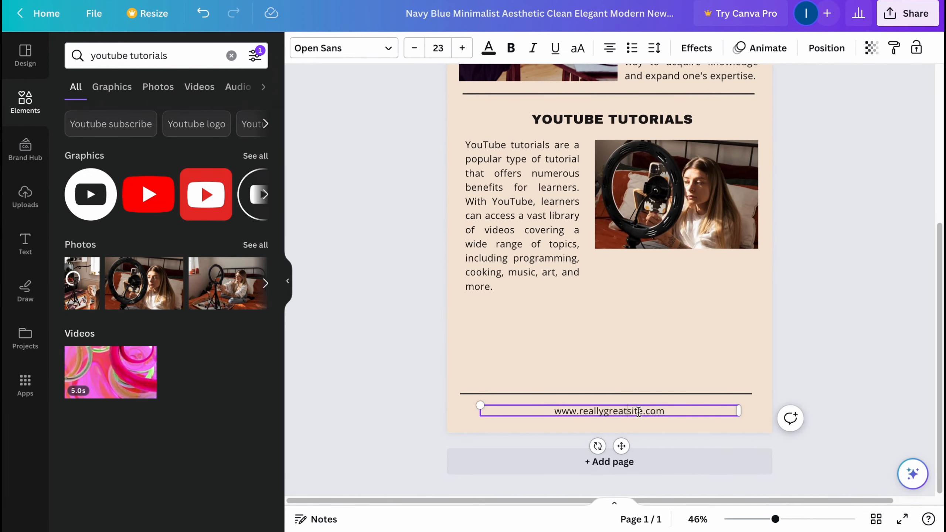
pyautogui.moveTo(643, 410); pyautogui.dragTo(582, 409)
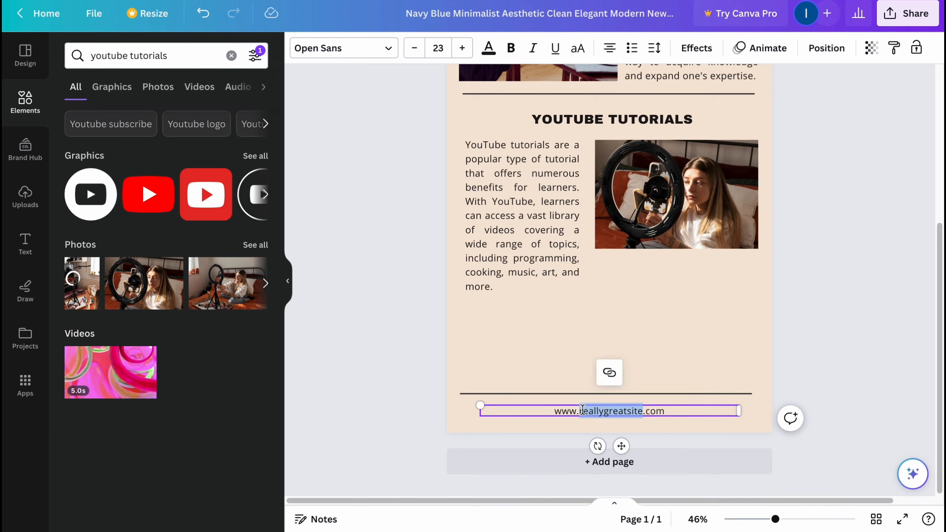
pyautogui.write('helpetr')
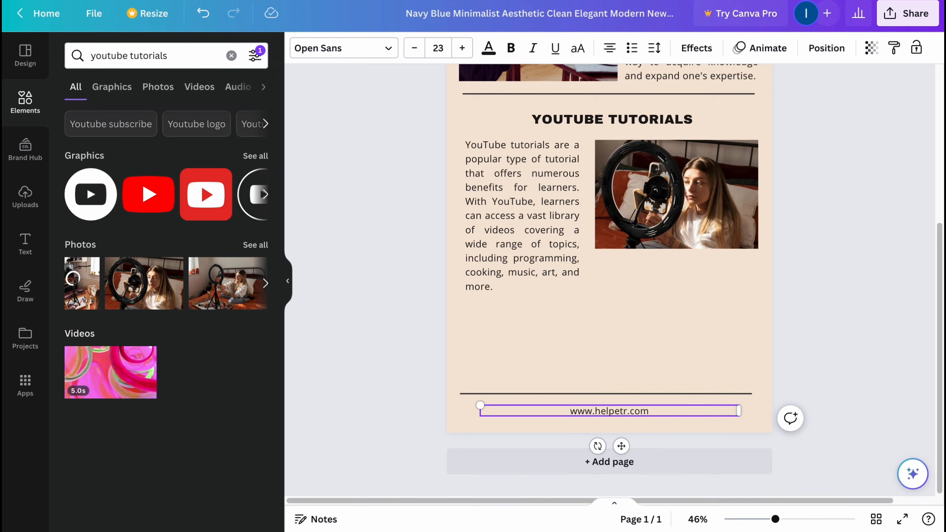
pyautogui.press('BackSpace')
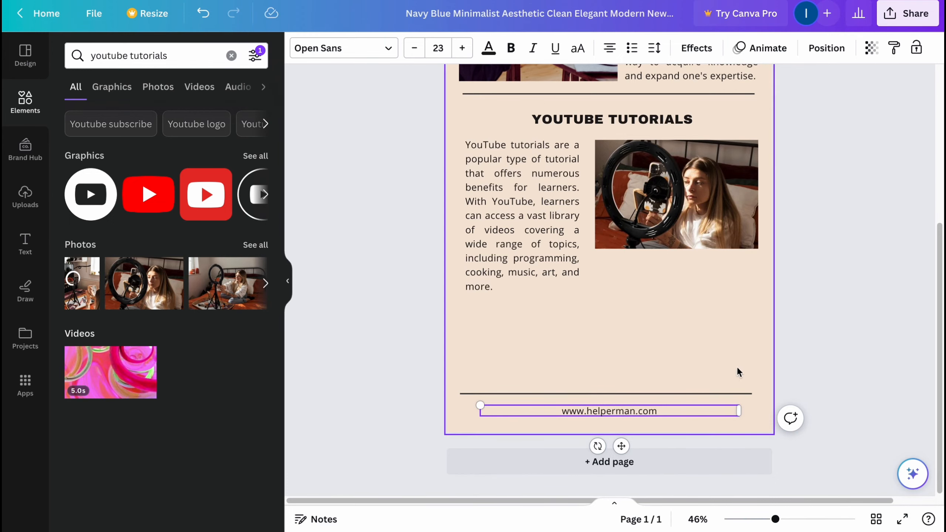
# Step: Move the footer line and website address together up to just below the YouTube tutorials paragraph
pyautogui.moveTo(738, 371); pyautogui.dragTo(604, 323)
pyautogui.scroll(5, 648, 437)
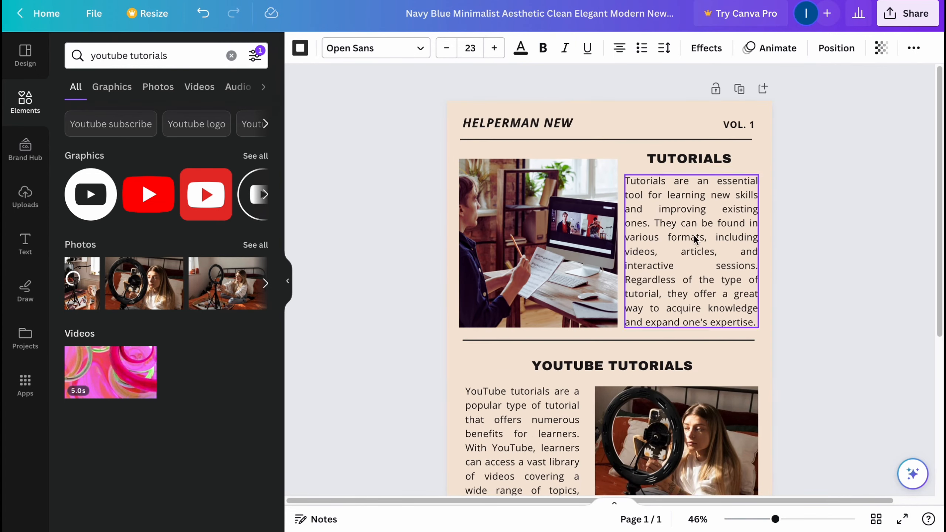
pyautogui.scroll(-5, 671, 299)
pyautogui.click(638, 382)
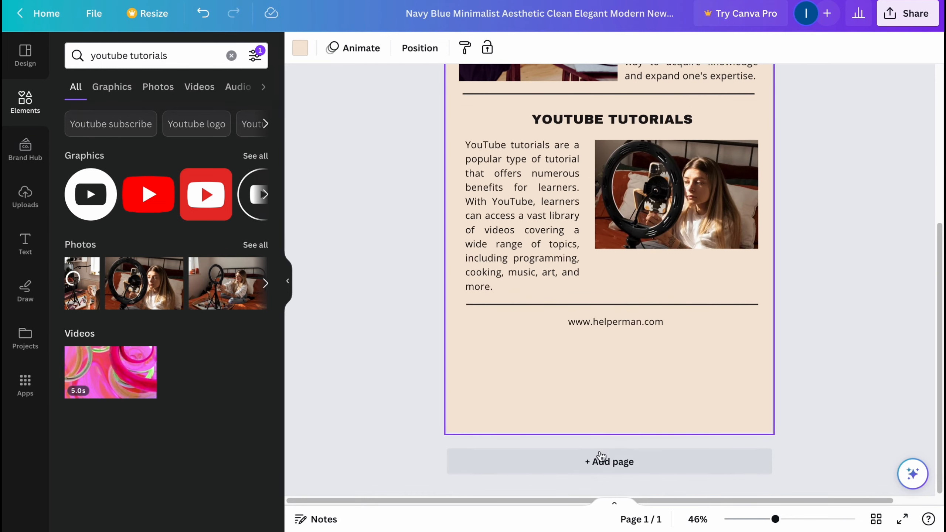
pyautogui.scroll(5, 667, 346)
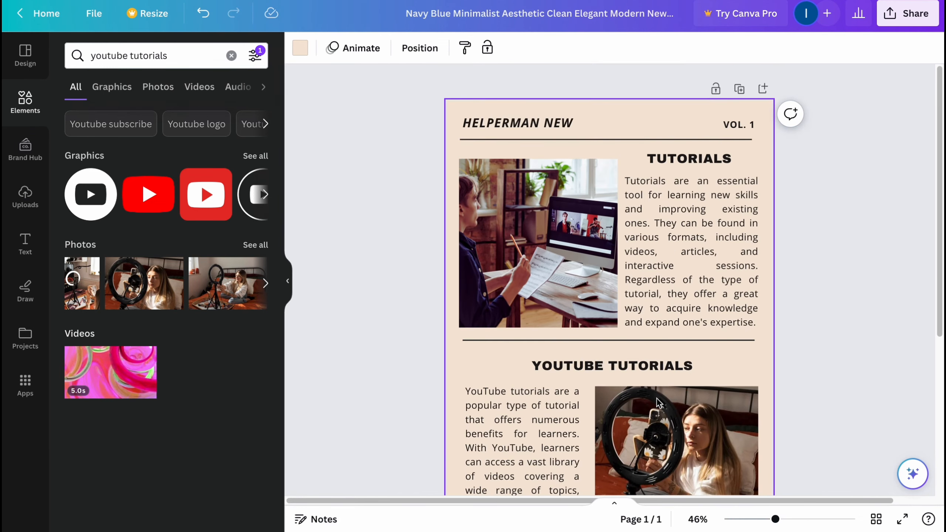
pyautogui.scroll(-5, 658, 397)
pyautogui.moveTo(673, 348); pyautogui.dragTo(614, 332)
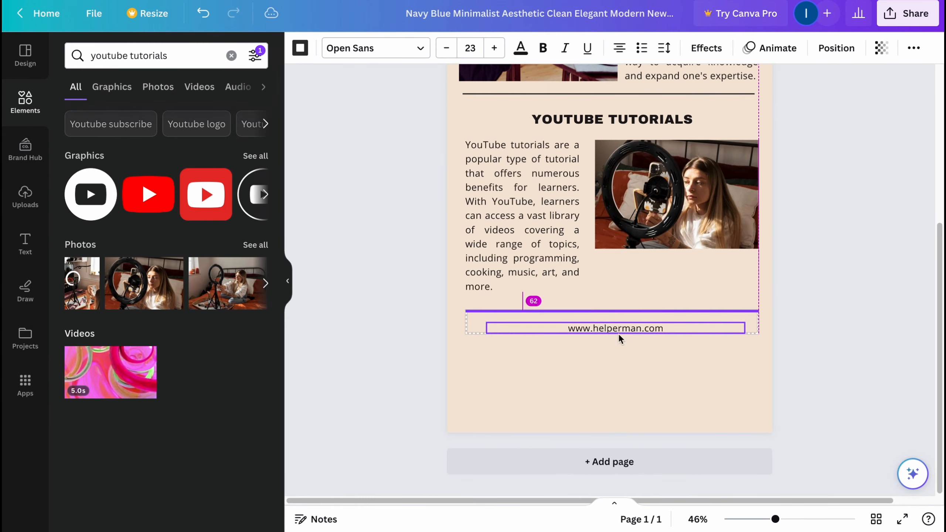
pyautogui.click(701, 388)
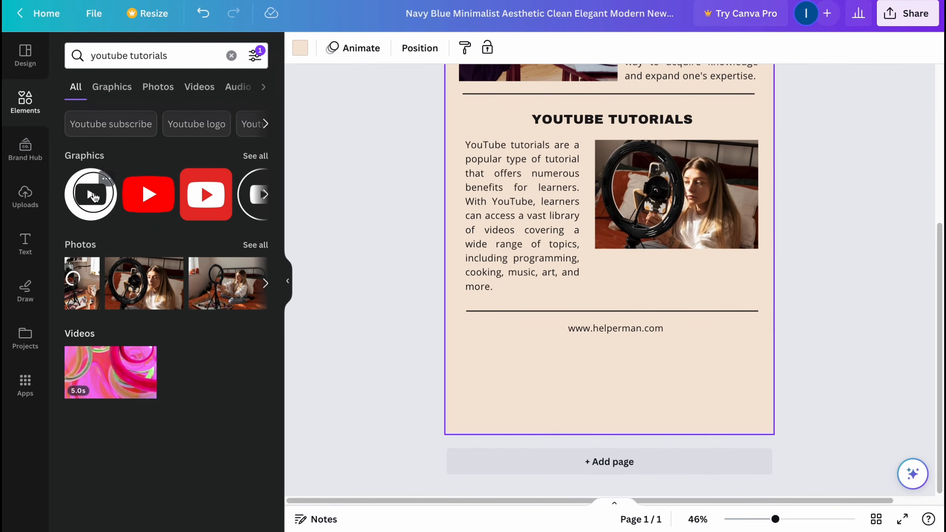
# Step: Add the round black YouTube icon, shrink it and place it below the footer line near the page's left edge
pyautogui.click(94, 197)
pyautogui.moveTo(613, 148); pyautogui.dragTo(531, 381)
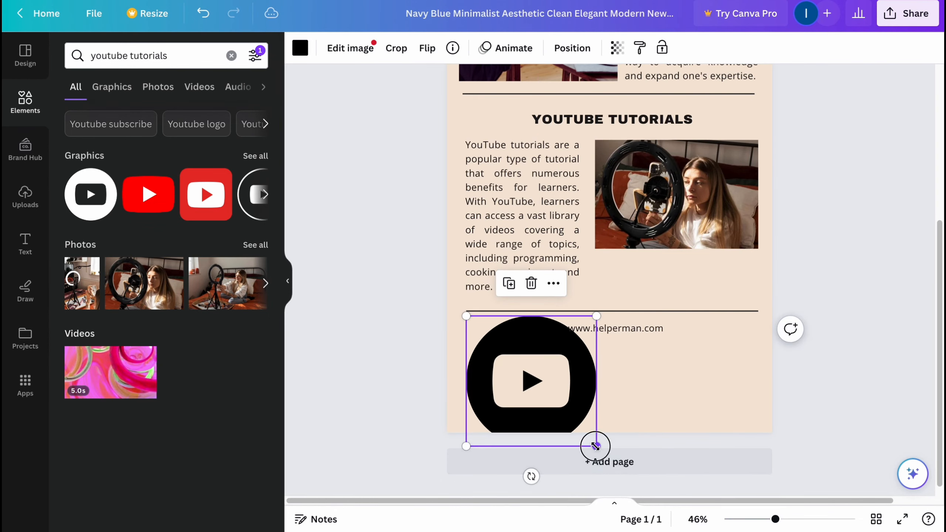
pyautogui.moveTo(596, 446); pyautogui.dragTo(515, 395)
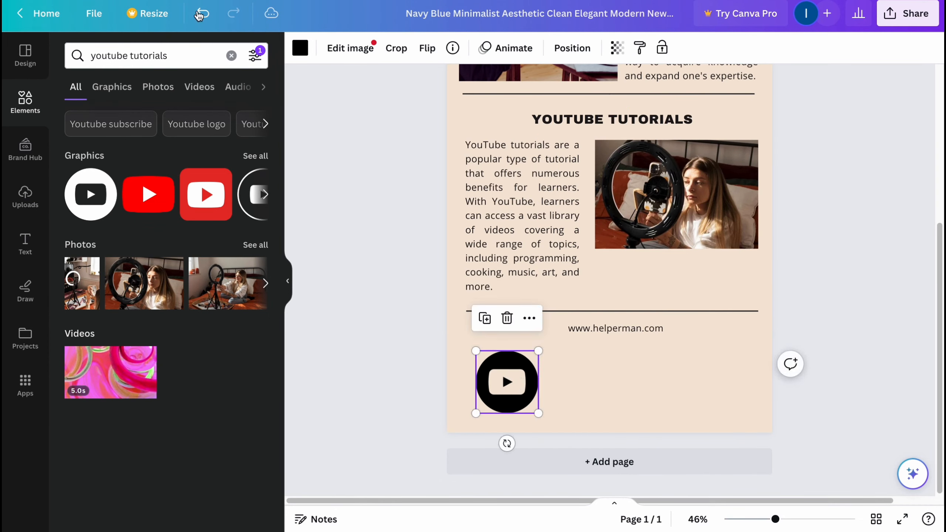
# Step: Search the elements for "instagram", add the black Instagram icon below the website address, and align the YouTube icon with it
pyautogui.click(169, 56)
pyautogui.write('instagram')
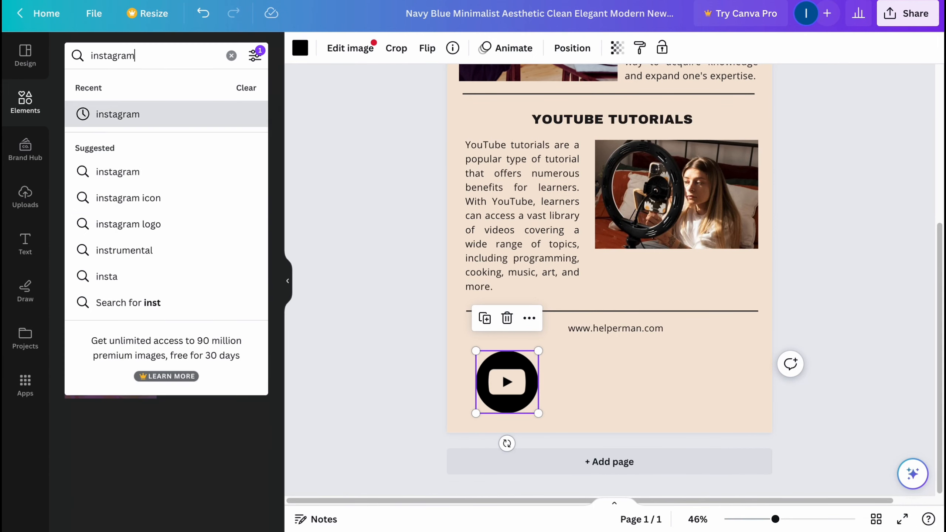
pyautogui.press('Return')
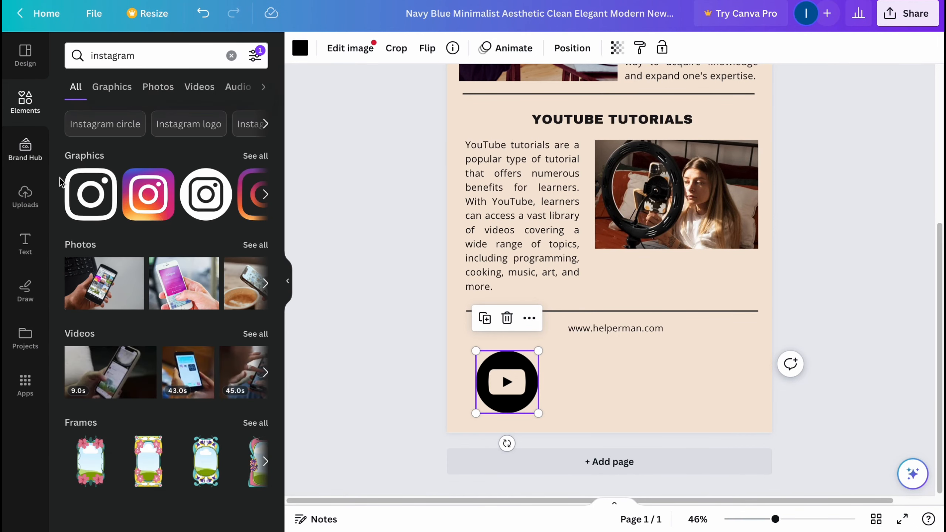
pyautogui.click(89, 197)
pyautogui.moveTo(674, 399); pyautogui.dragTo(628, 401)
pyautogui.moveTo(519, 401); pyautogui.dragTo(523, 401)
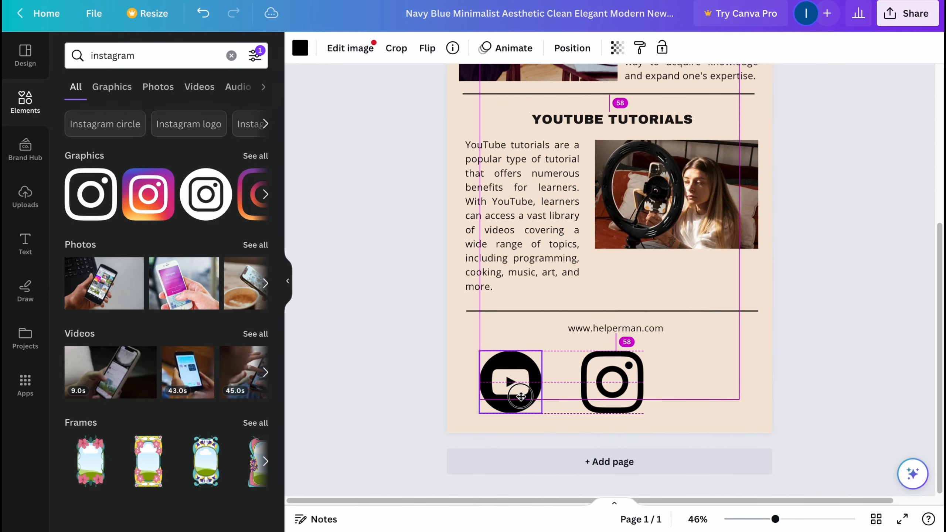
# Step: Search for "twitter icon", add the round black Twitter icon right of the Instagram icon, and resize it to about 216 × 216
pyautogui.click(172, 49)
pyautogui.doubleClick(172, 49)
pyautogui.write('tw')
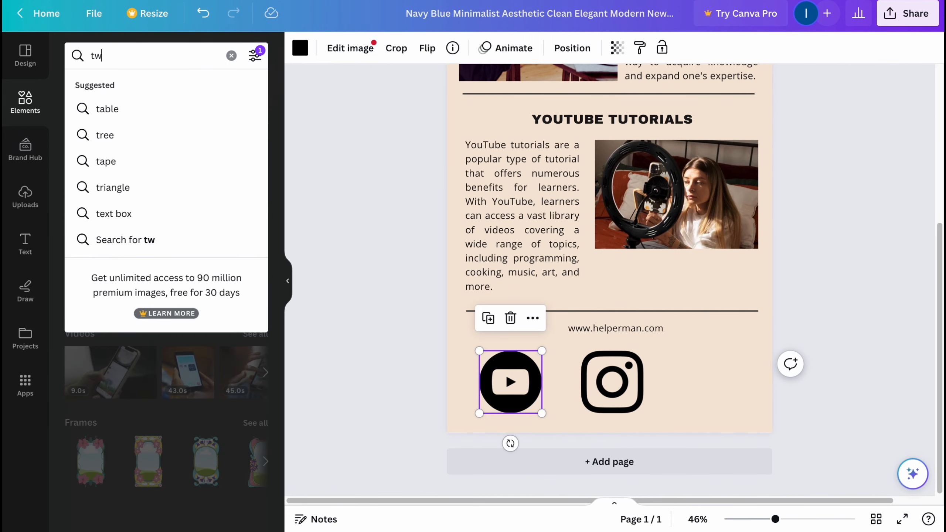
pyautogui.press('Down')
pyautogui.press('Down')
pyautogui.press('Down')
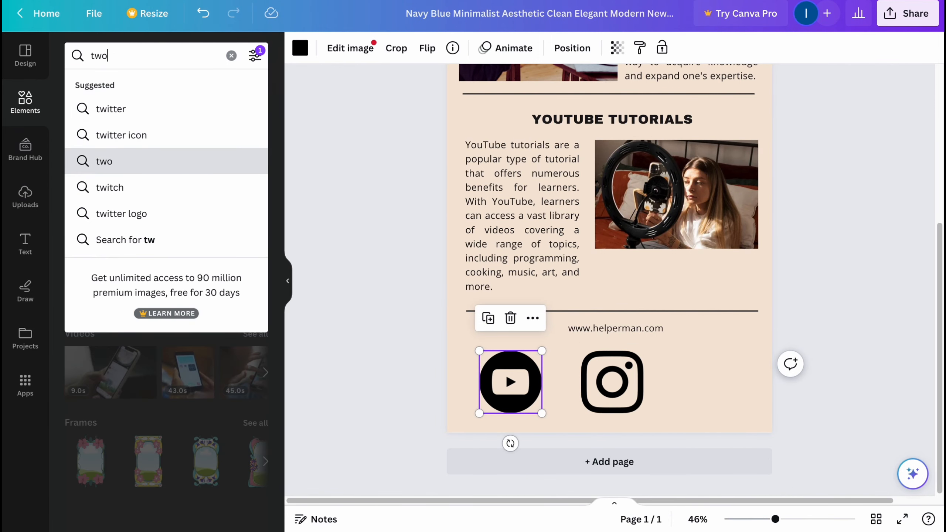
pyautogui.press('Up')
pyautogui.press('Return')
pyautogui.moveTo(90, 194); pyautogui.dragTo(714, 367)
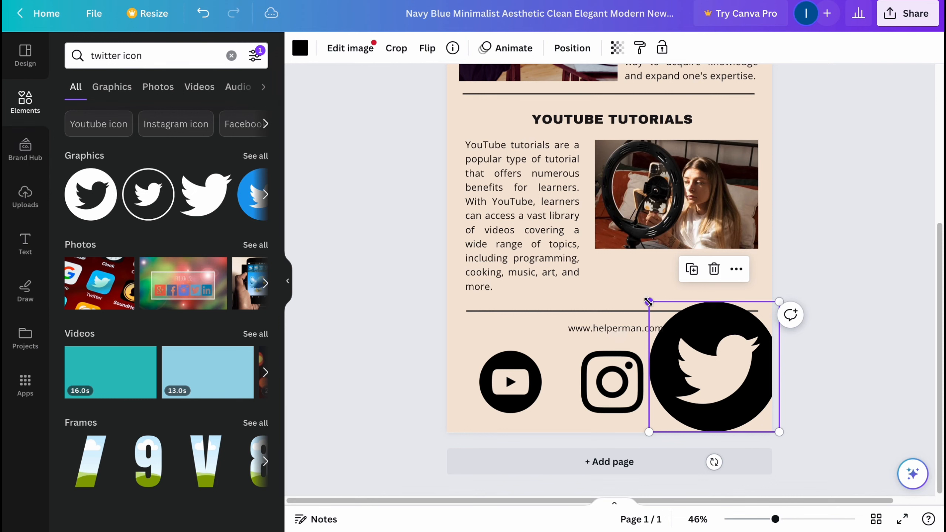
pyautogui.moveTo(649, 302); pyautogui.dragTo(710, 361)
pyautogui.moveTo(742, 397); pyautogui.dragTo(707, 384)
pyautogui.click(675, 350)
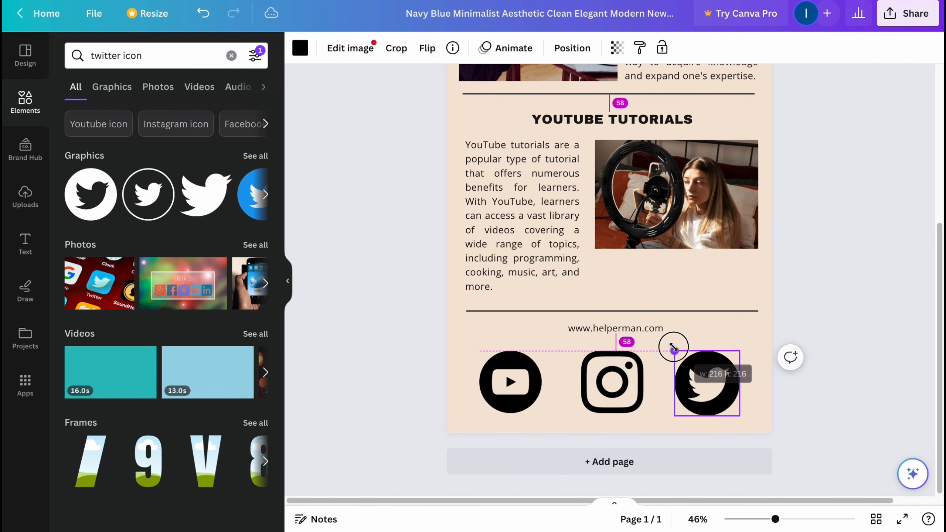
# Step: Download the finished newspaper design as a PDF Standard file
pyautogui.click(909, 15)
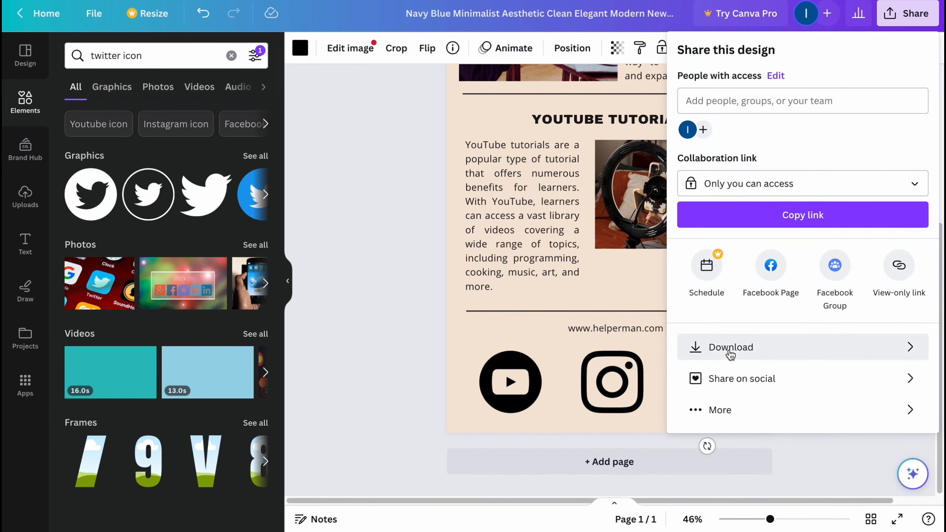
pyautogui.click(783, 352)
pyautogui.click(824, 109)
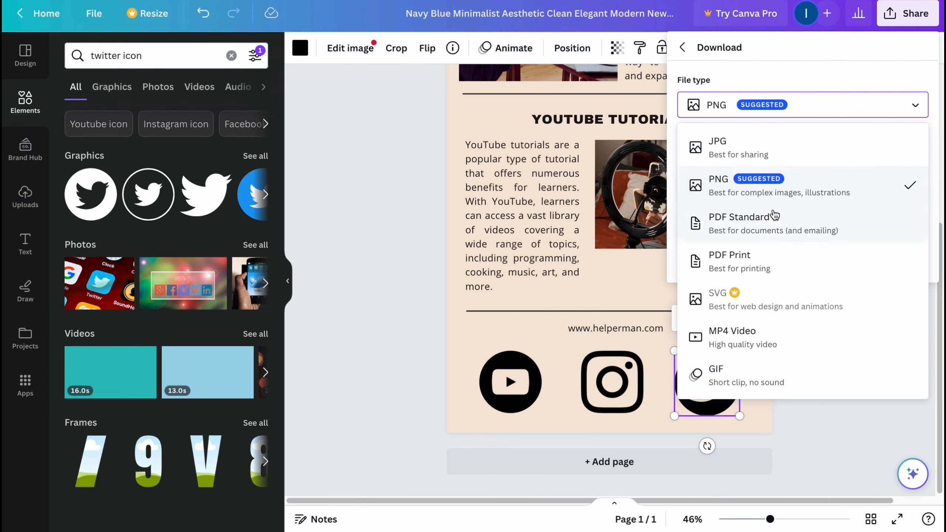
pyautogui.click(776, 226)
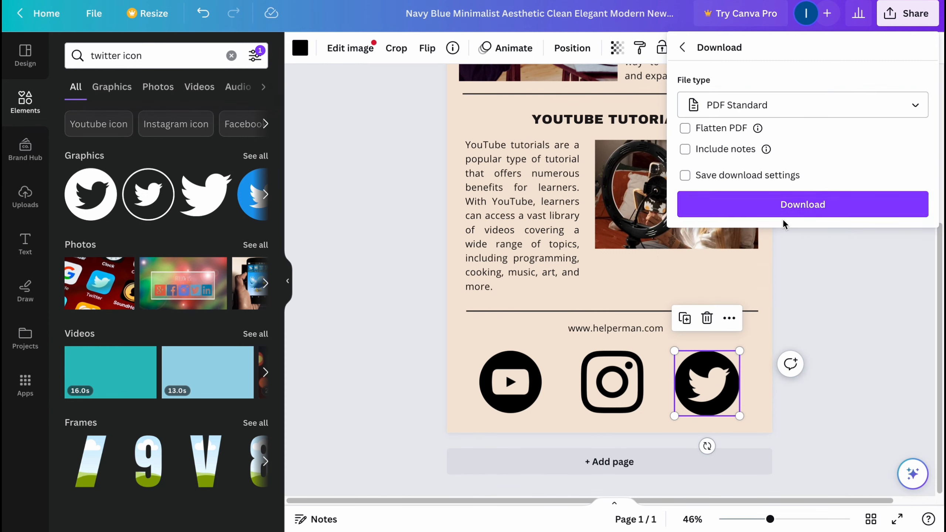
pyautogui.click(790, 206)
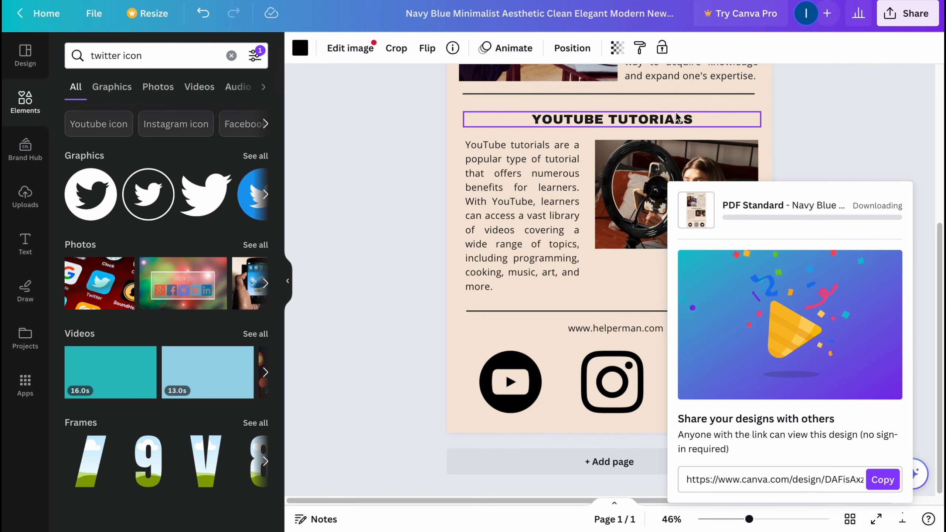